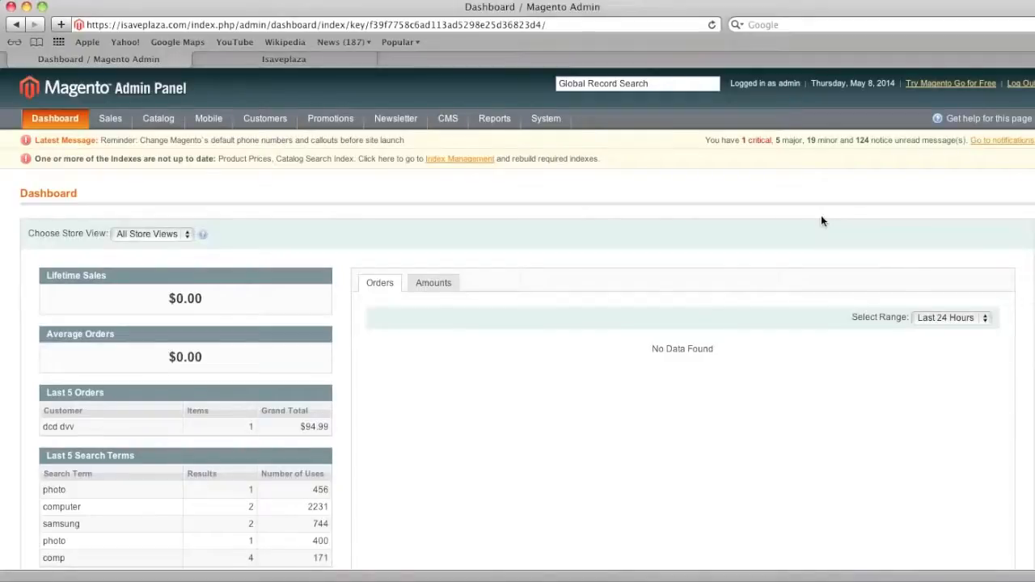
Start a new product attribute from the catalog's attribute management.
mouse_move(173, 120)
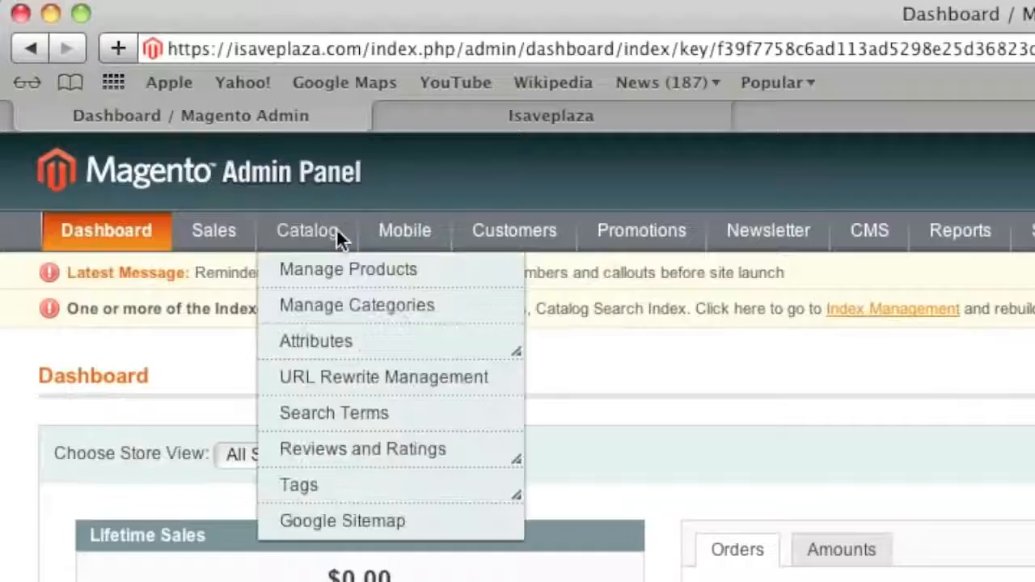
mouse_move(354, 340)
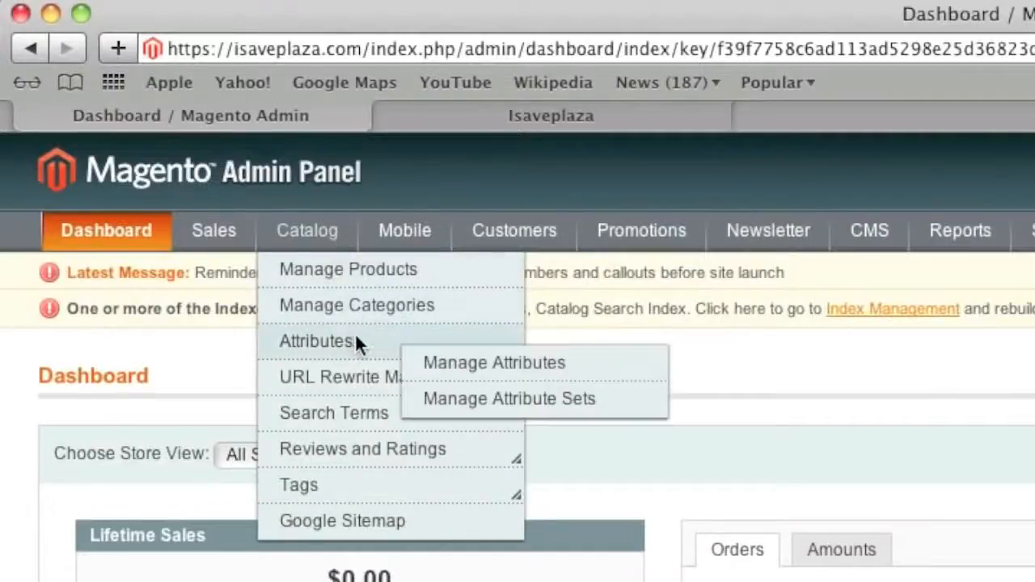
click(422, 355)
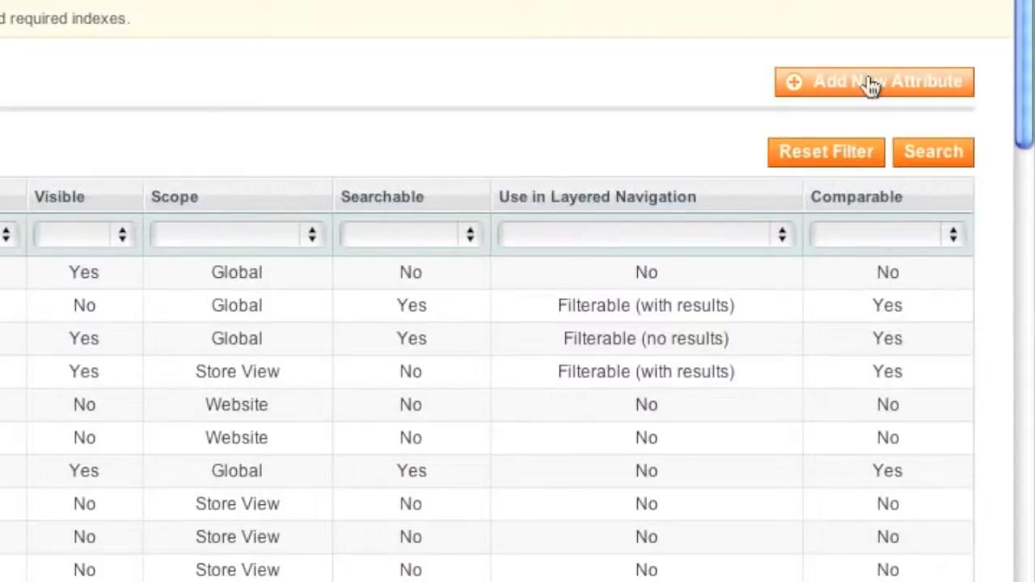
click(871, 83)
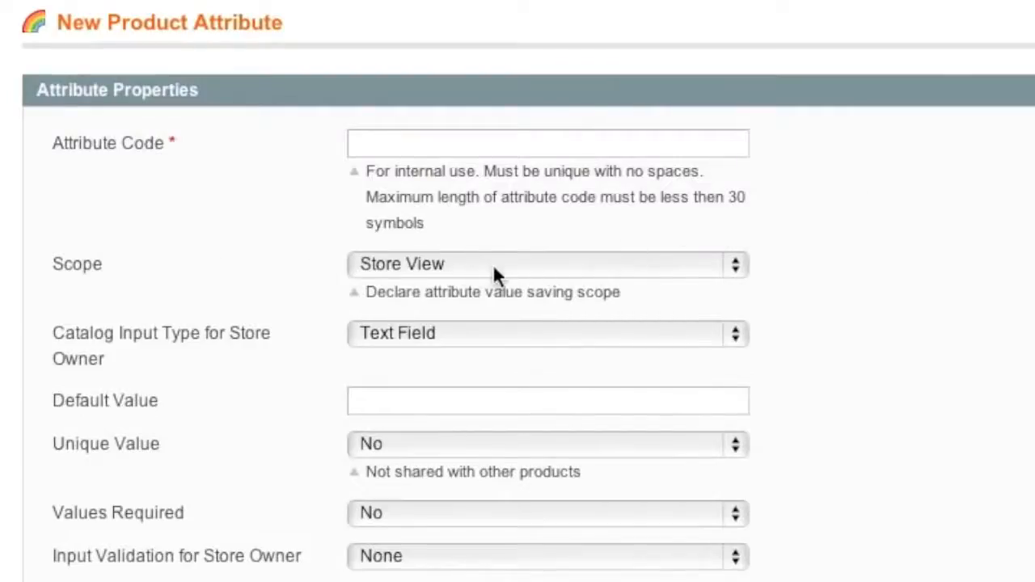
click(495, 268)
click(231, 277)
Apply the new attribute to selected product types only, choosing Configurable Product.
scroll(329, 308, down, 4)
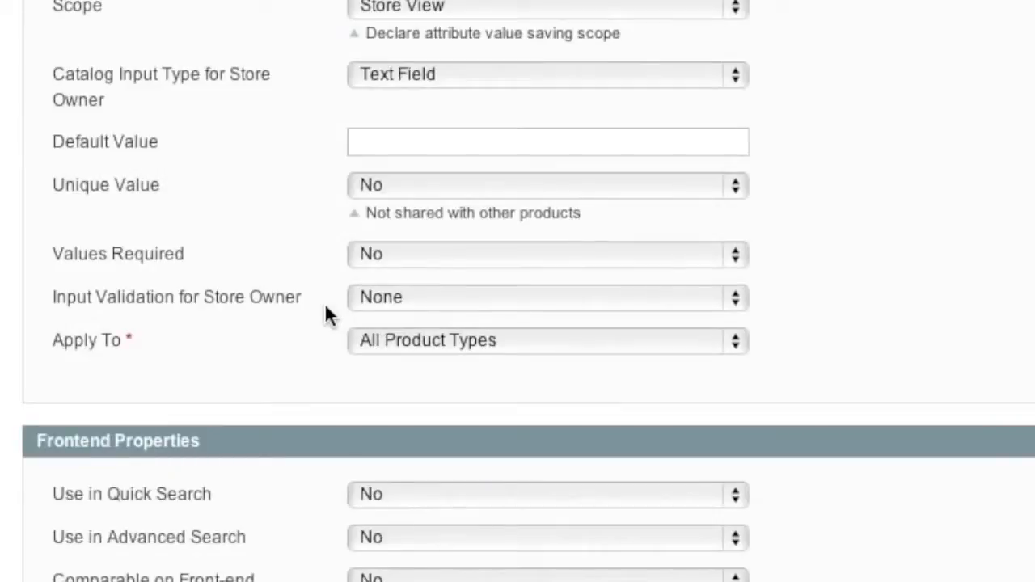
click(424, 338)
click(447, 374)
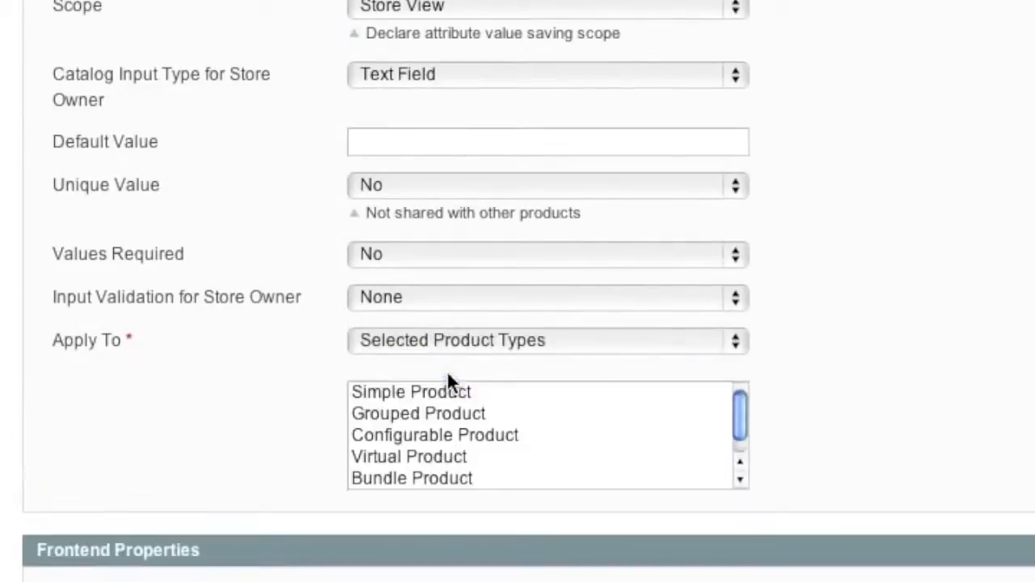
click(435, 435)
Set the attribute's scope to Global and its catalog input type for the store owner to Dropdown.
scroll(323, 404, up, 1)
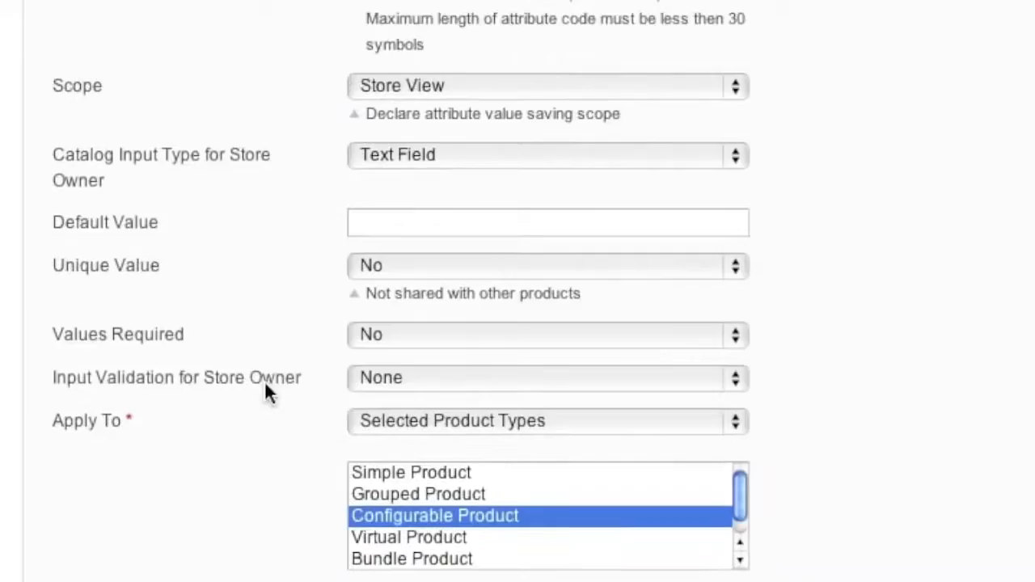
click(439, 87)
click(433, 141)
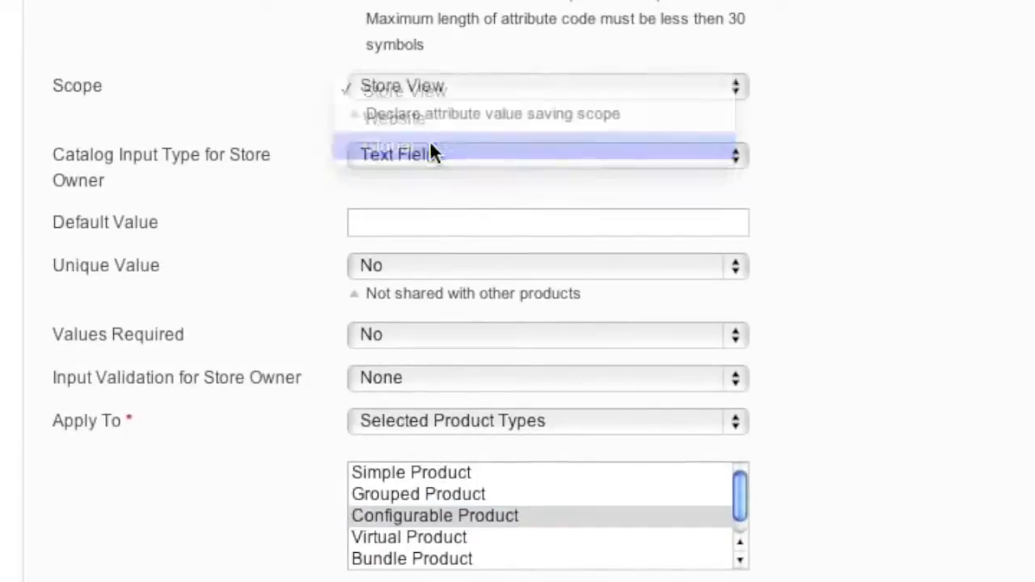
click(444, 156)
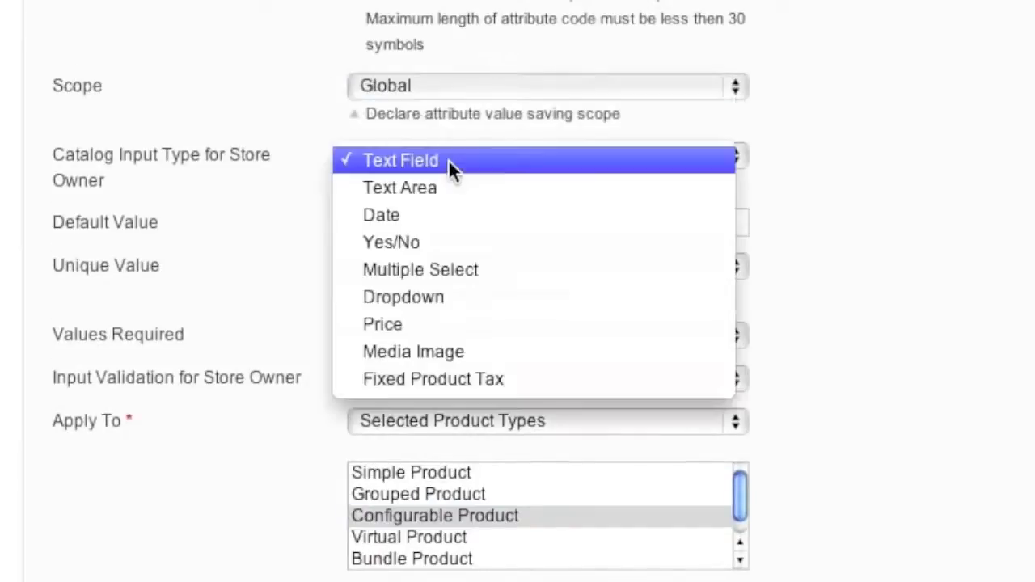
click(442, 299)
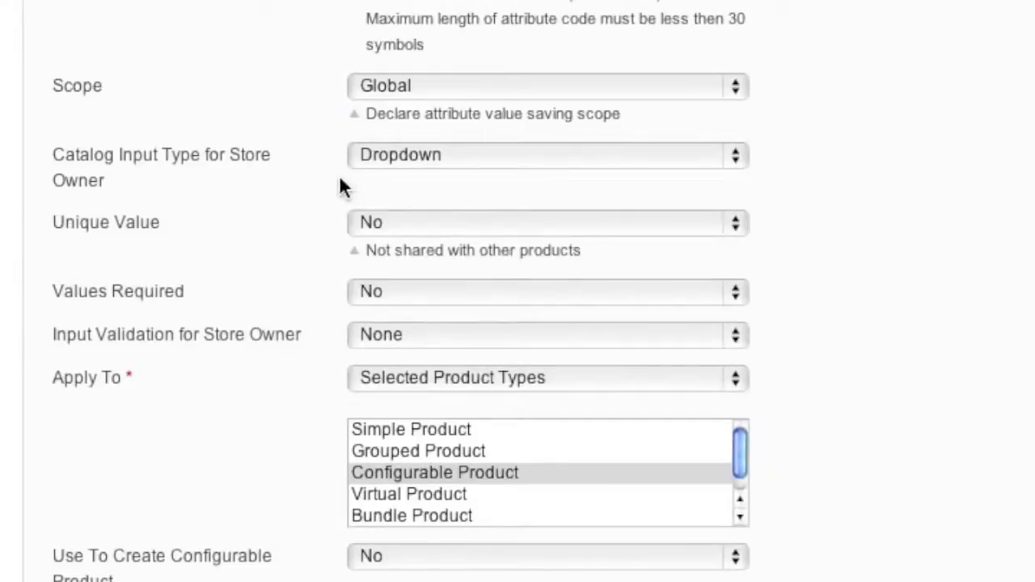
Set the attribute's Use To Create Configurable Product option to Yes.
scroll(164, 454, down, 2)
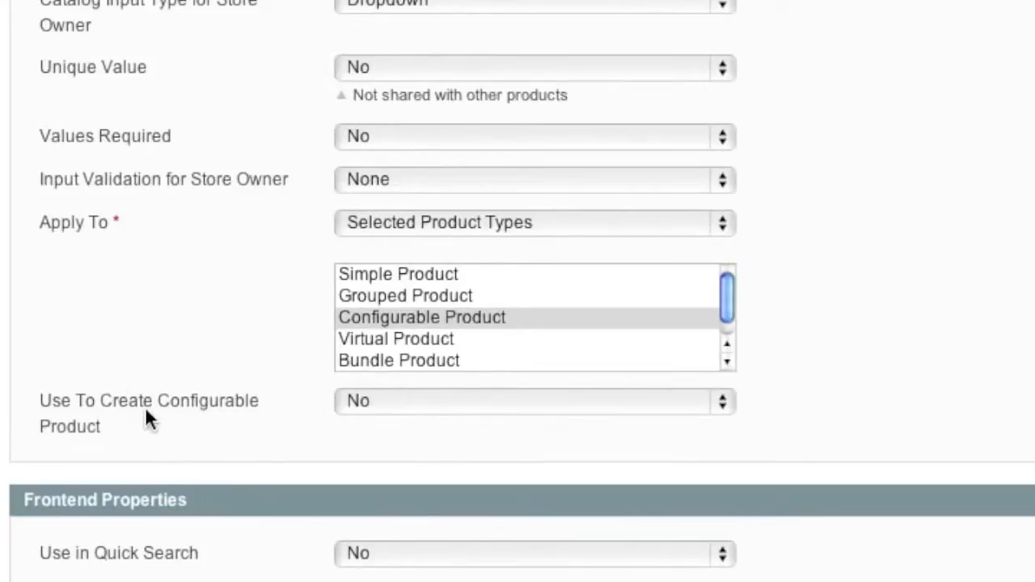
click(395, 402)
click(415, 382)
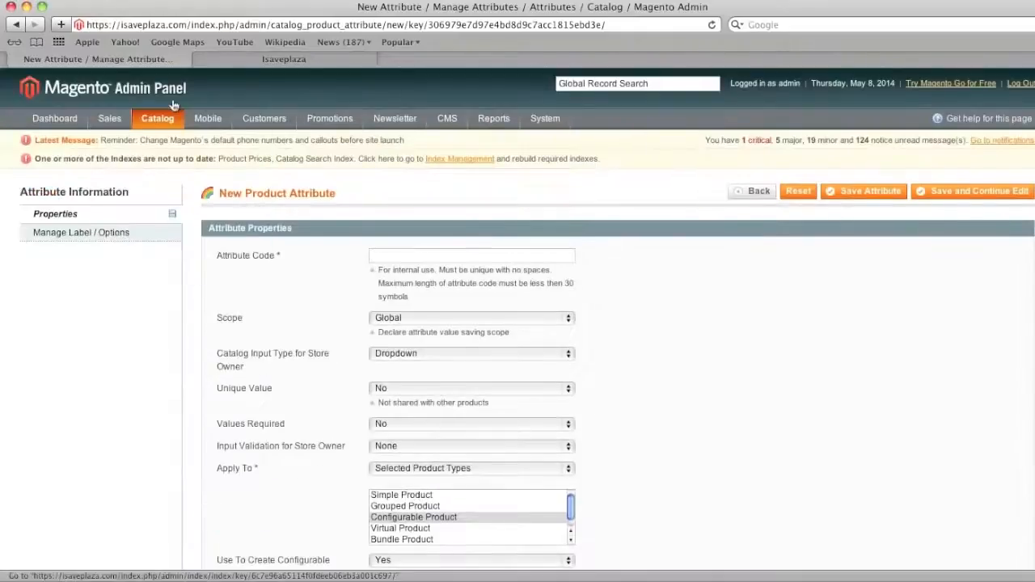
Open the Shirts T attribute set and examine its groups, including the attributes under T-shirts Attributes.
mouse_move(162, 123)
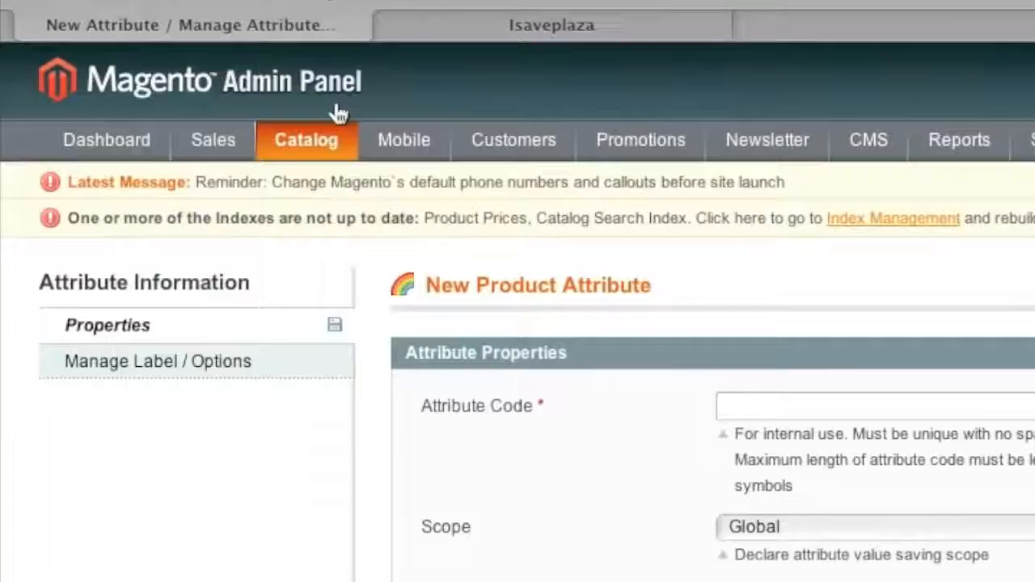
mouse_move(316, 248)
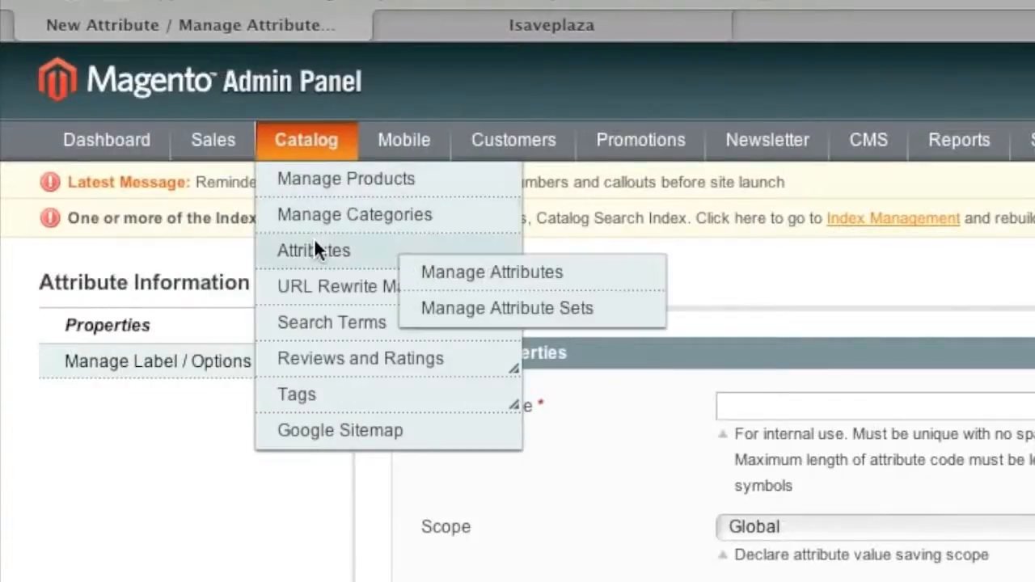
click(460, 307)
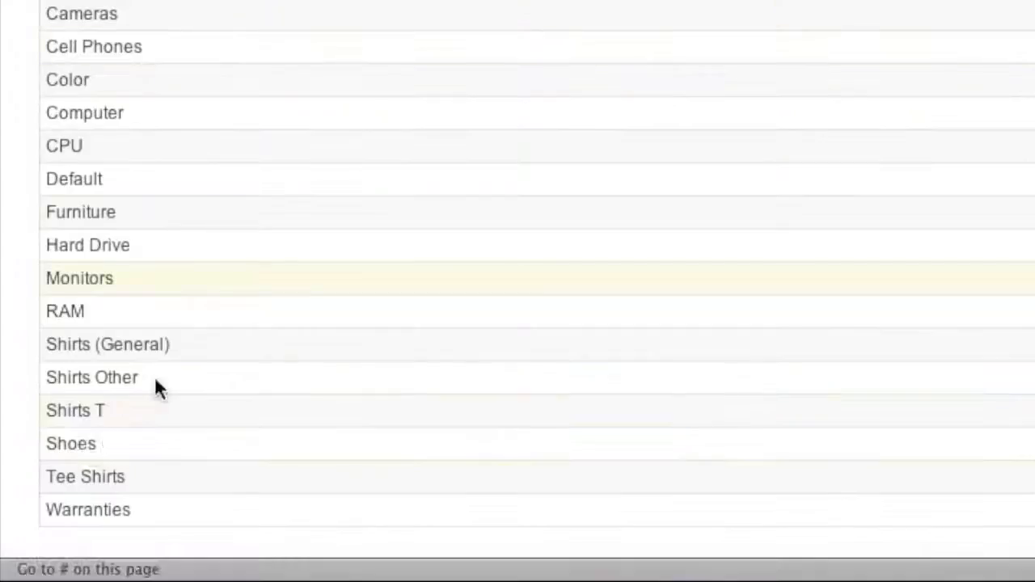
click(157, 420)
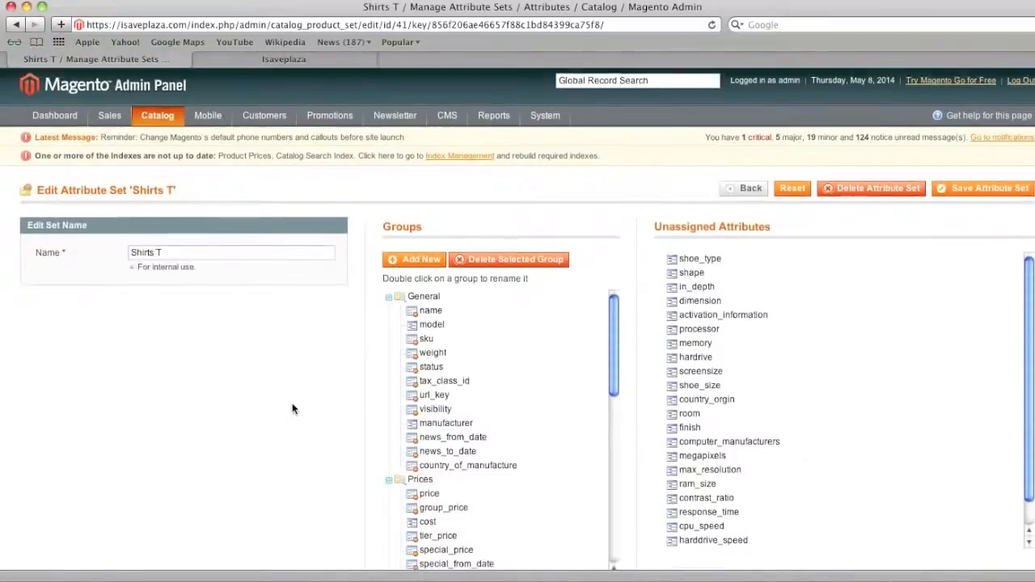
scroll(372, 407, down, 4)
scroll(433, 383, down, 2)
scroll(435, 383, down, 8)
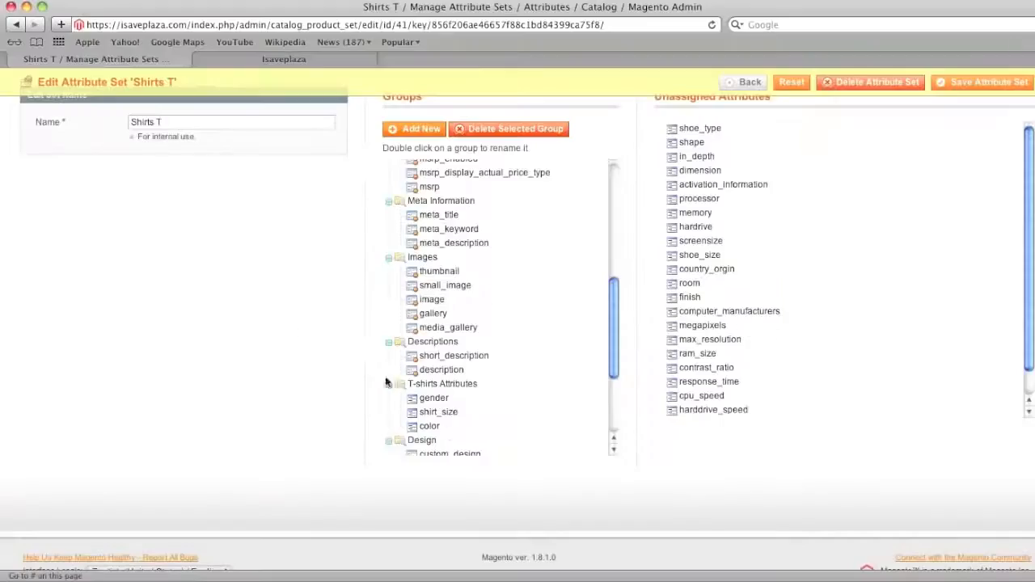
scroll(247, 314, up, 5)
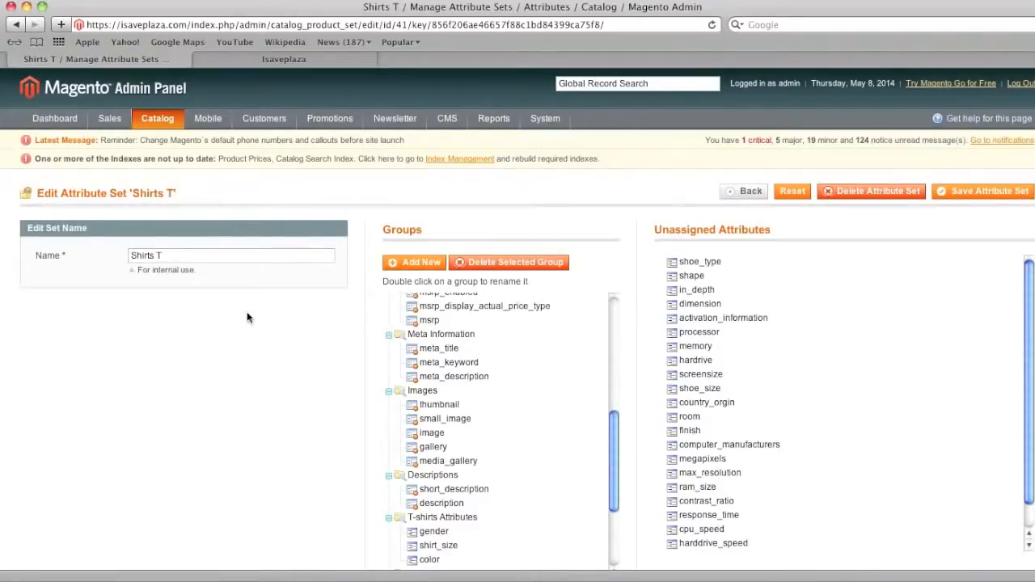
Start a new simple product in the catalog based on the Shirts T attribute set.
mouse_move(155, 113)
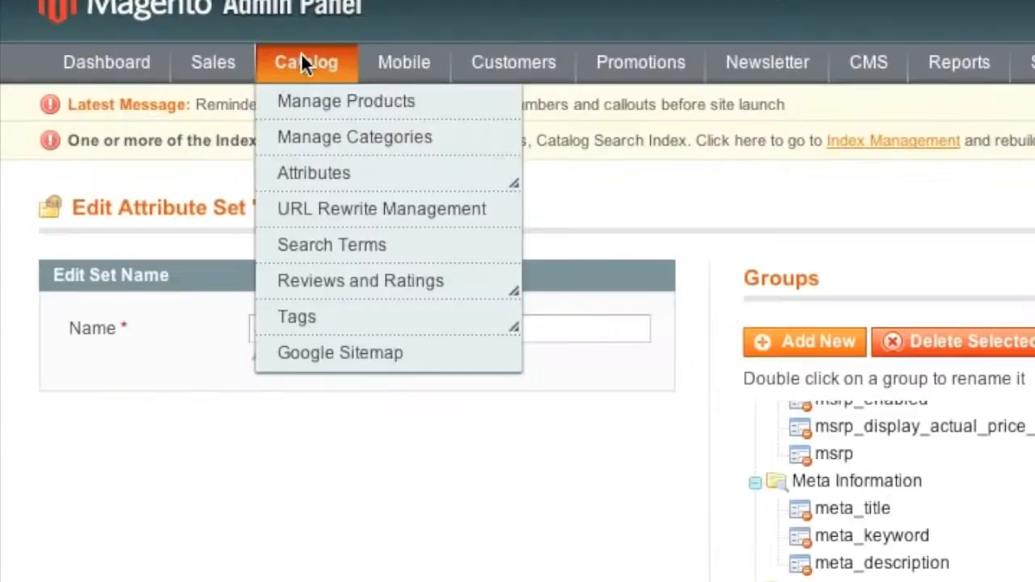
click(310, 103)
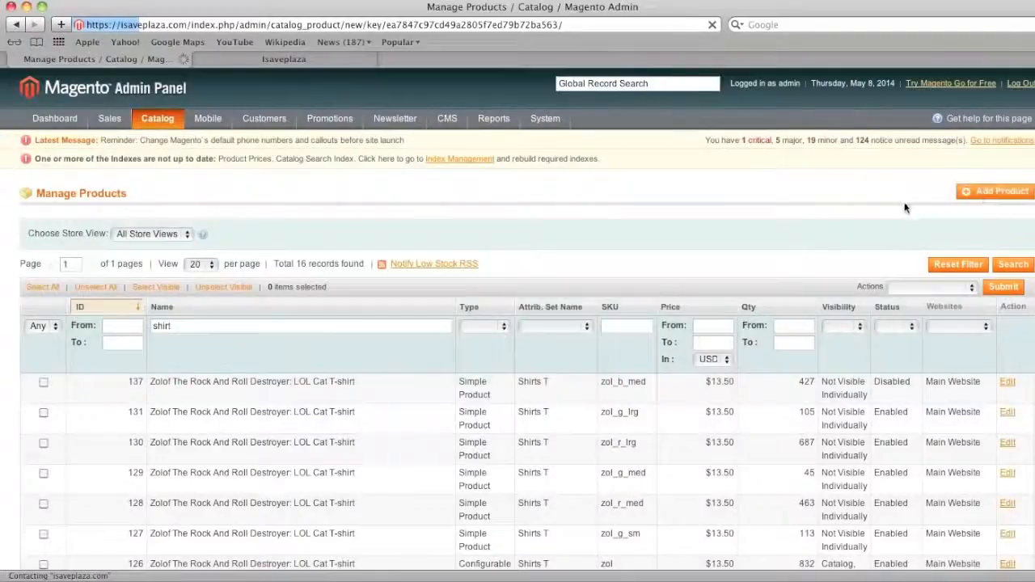
click(881, 212)
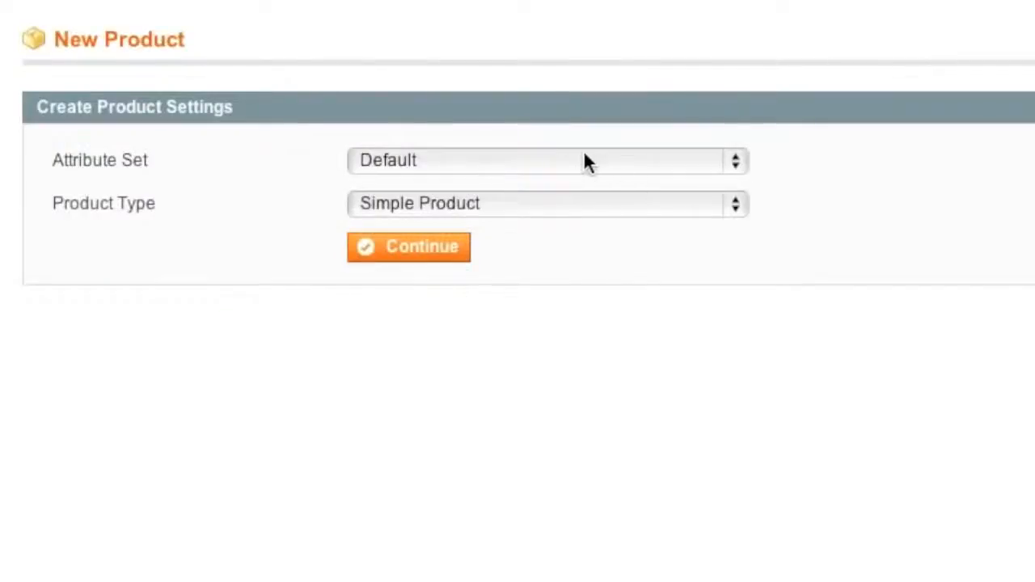
click(584, 161)
click(542, 358)
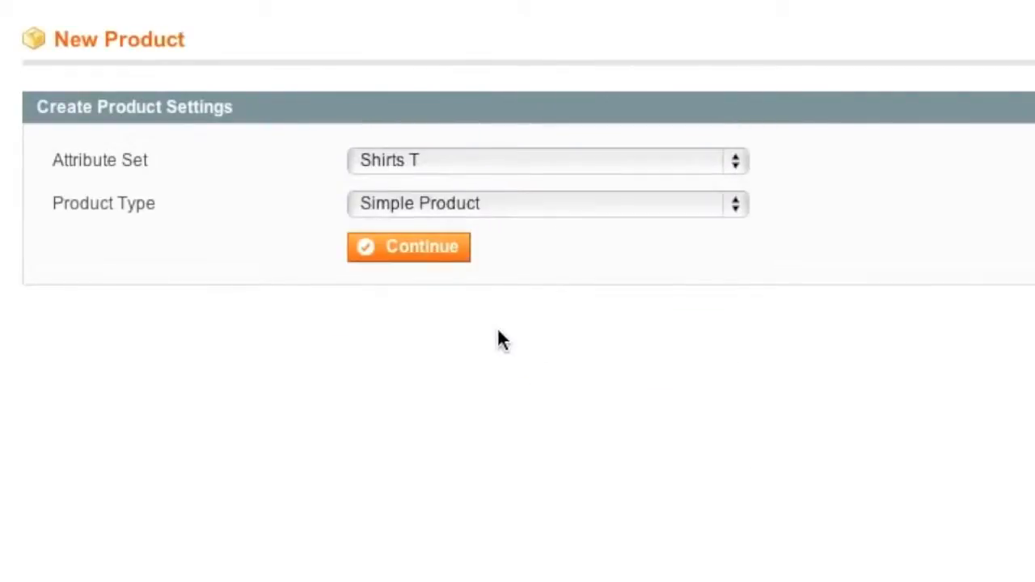
click(426, 256)
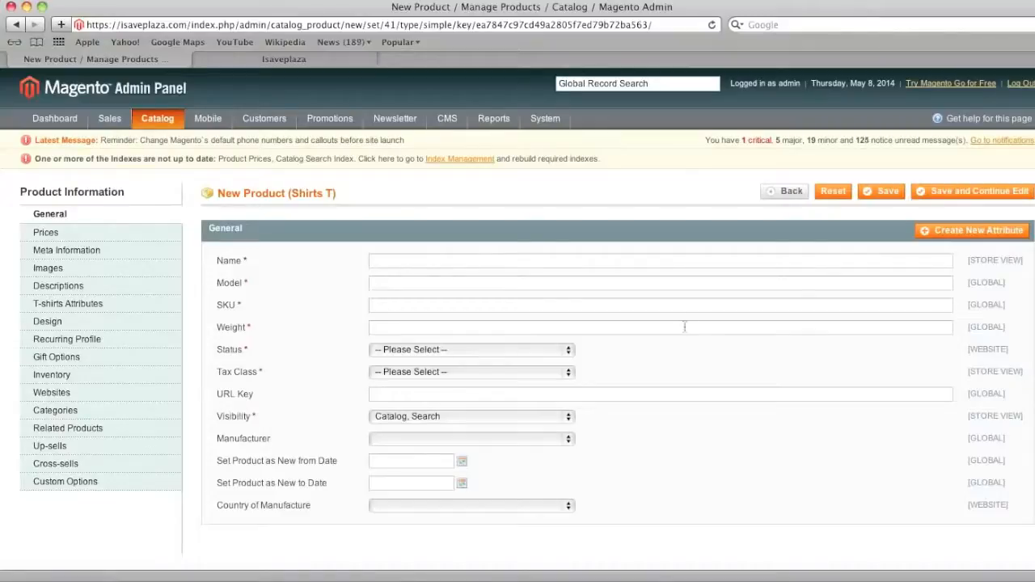
Name the product "Men's Black Med Tee" and enter model blk_m_tee and SKU blkmtee.
click(502, 261)
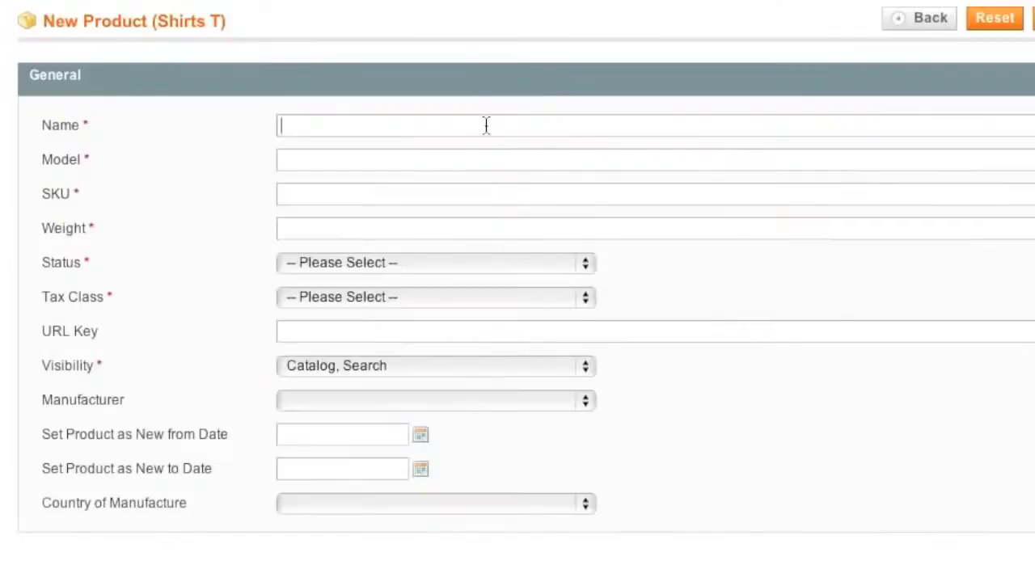
text(Men's Black Med Tee)
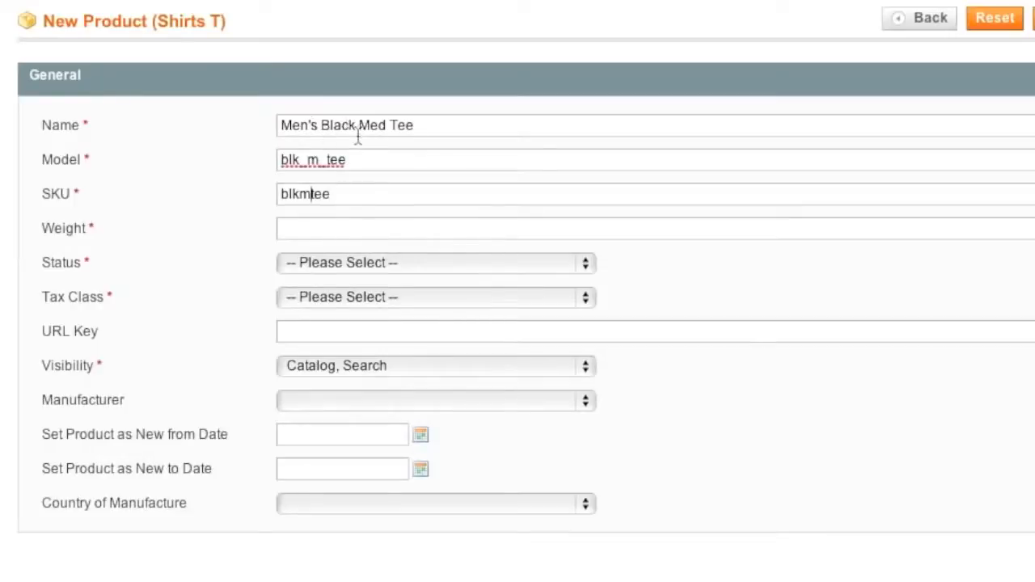
double_click(312, 166)
click(302, 193)
drag(308, 199, 304, 200)
Set the product's weight to 1, its status to Enabled and its tax class to None.
click(335, 227)
text(1)
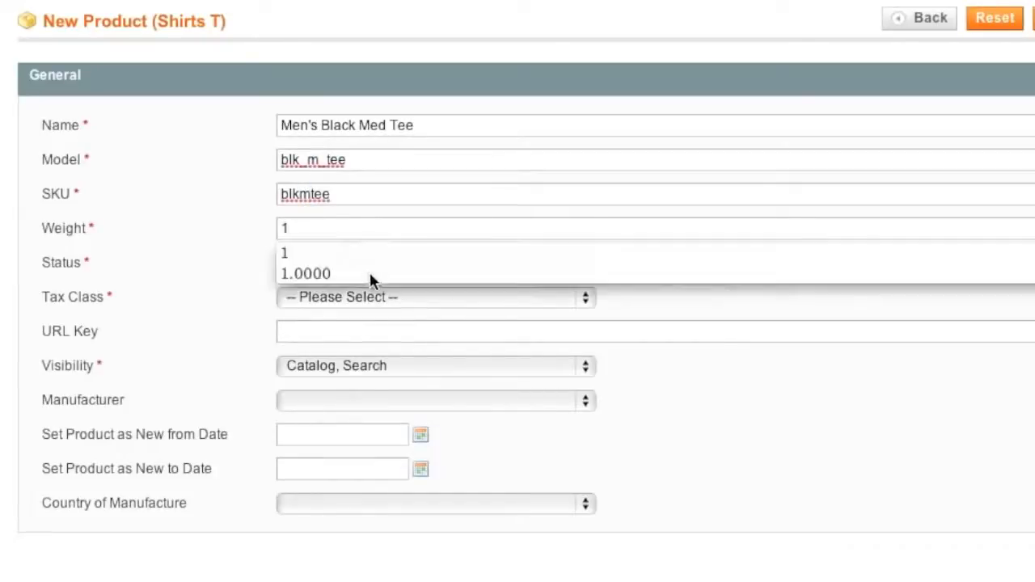
click(334, 264)
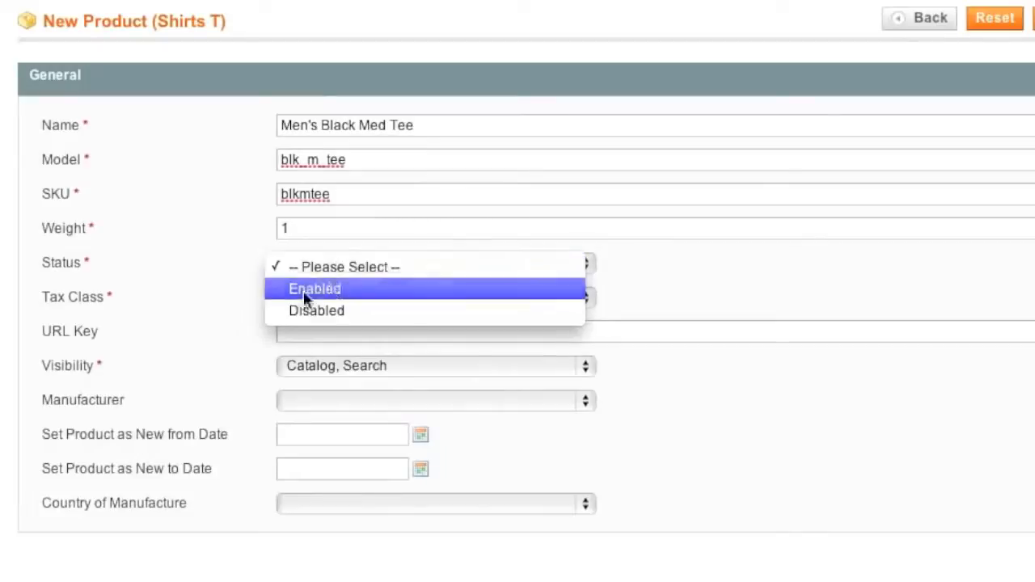
click(322, 291)
click(297, 300)
click(300, 323)
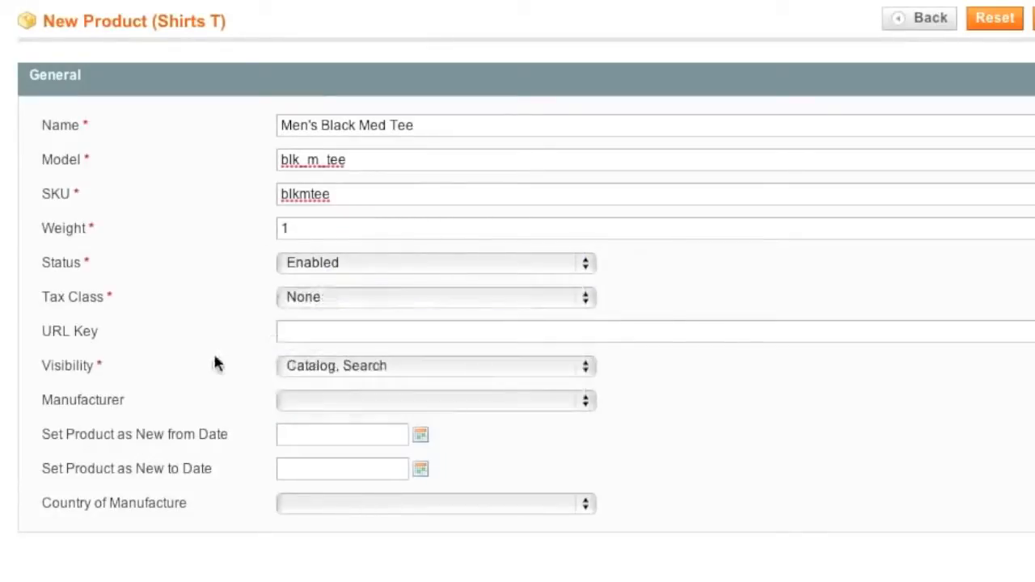
Enter the URL key blk-tee-m and set the product's visibility to Not Visible Individually.
click(303, 335)
text(blk-tee-m)
click(338, 369)
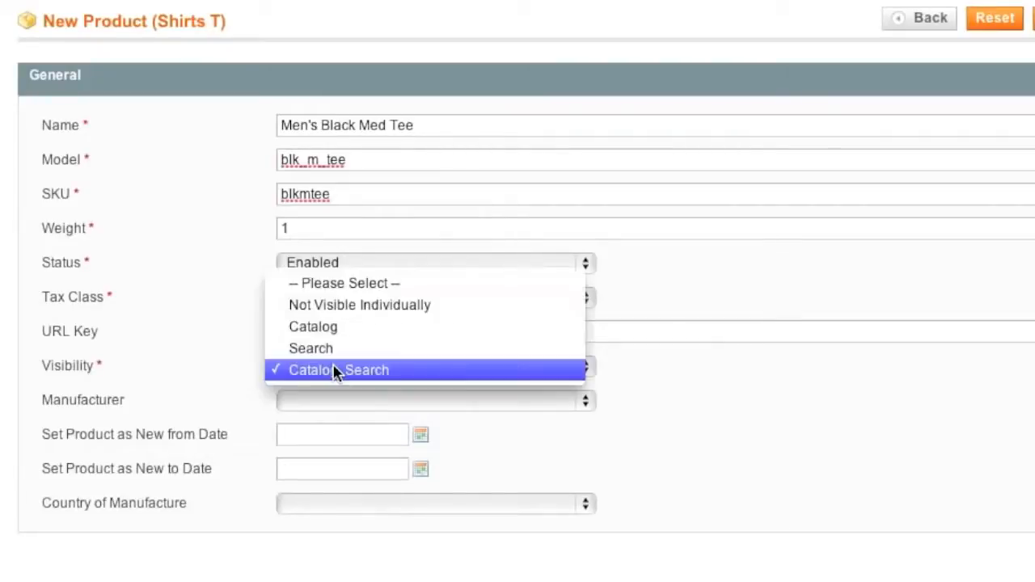
click(345, 305)
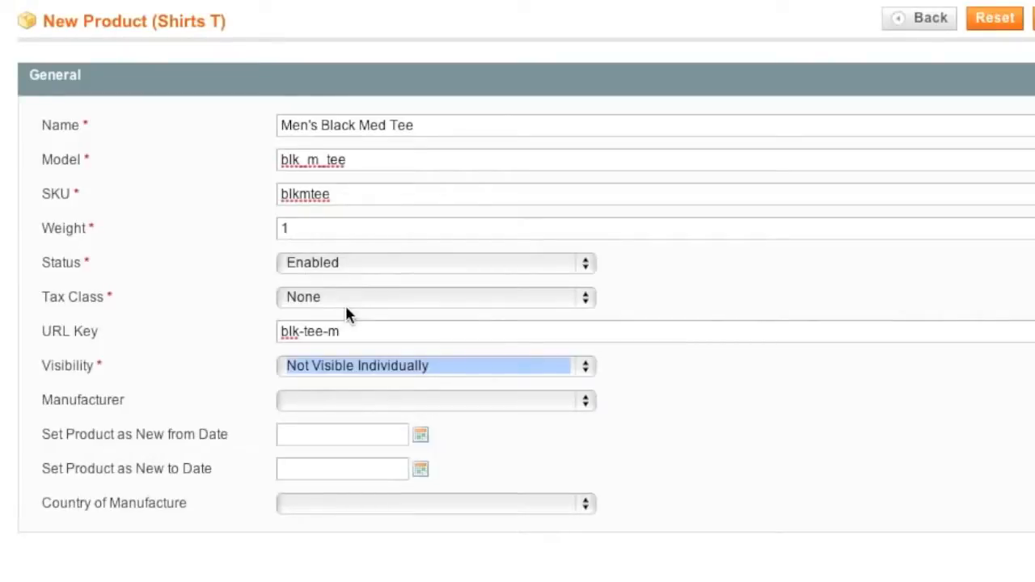
click(192, 327)
Set the product's price to 9.99 USD.
click(215, 264)
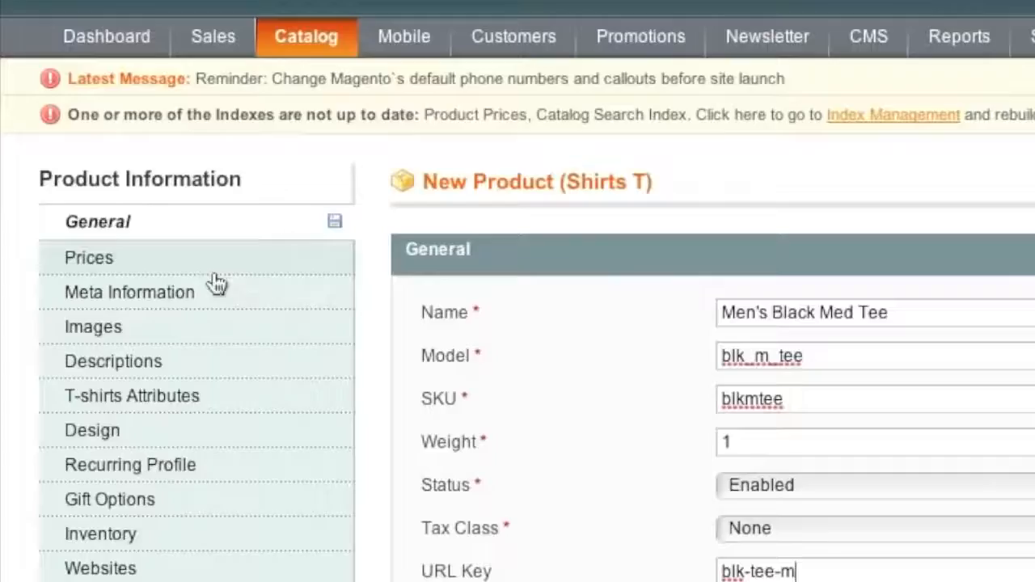
click(762, 320)
text(9.99)
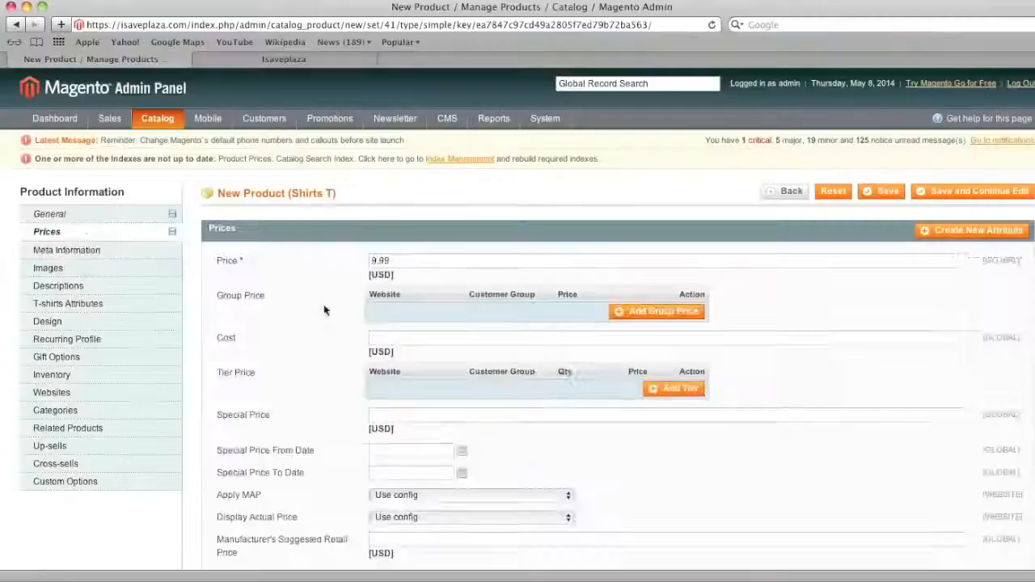
Upload the black-t-shirt picture to the product's images and assign it as the base image.
click(73, 249)
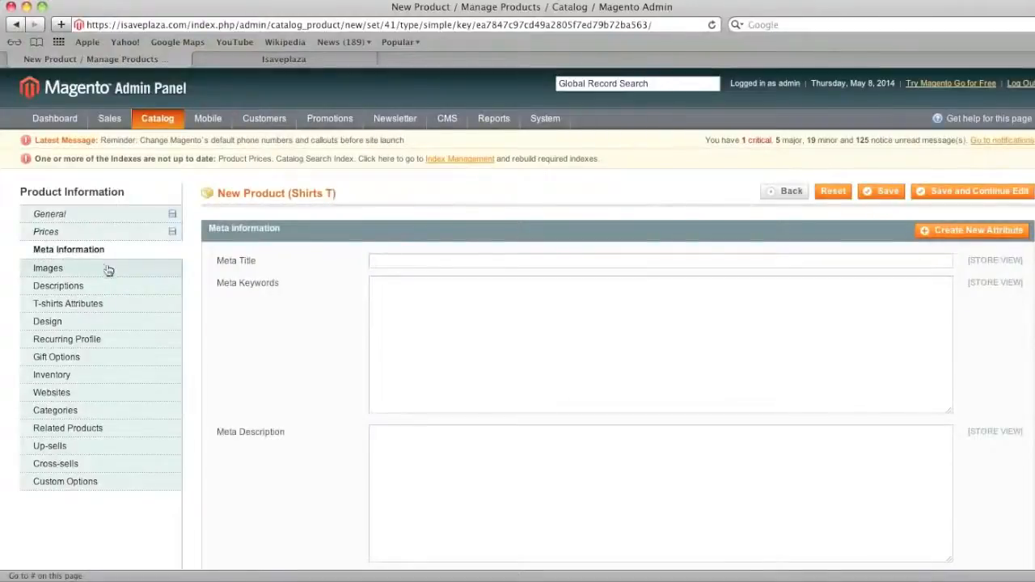
click(101, 269)
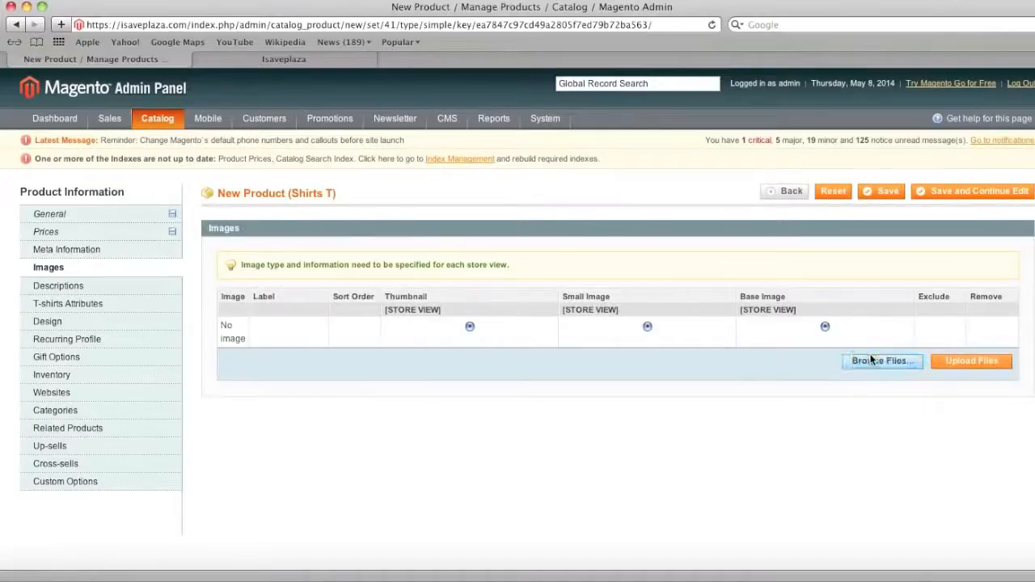
click(868, 361)
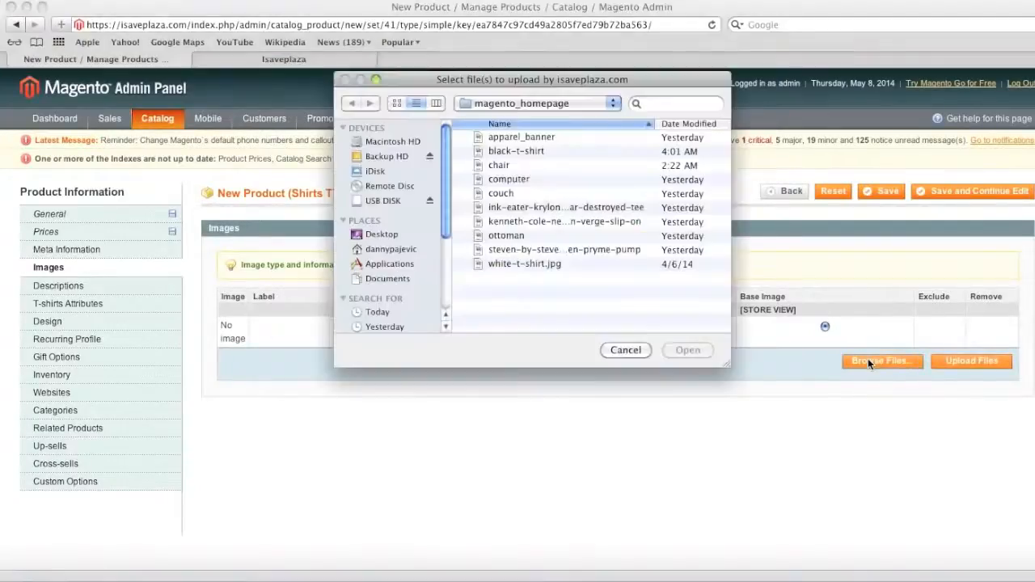
click(512, 152)
key(Return)
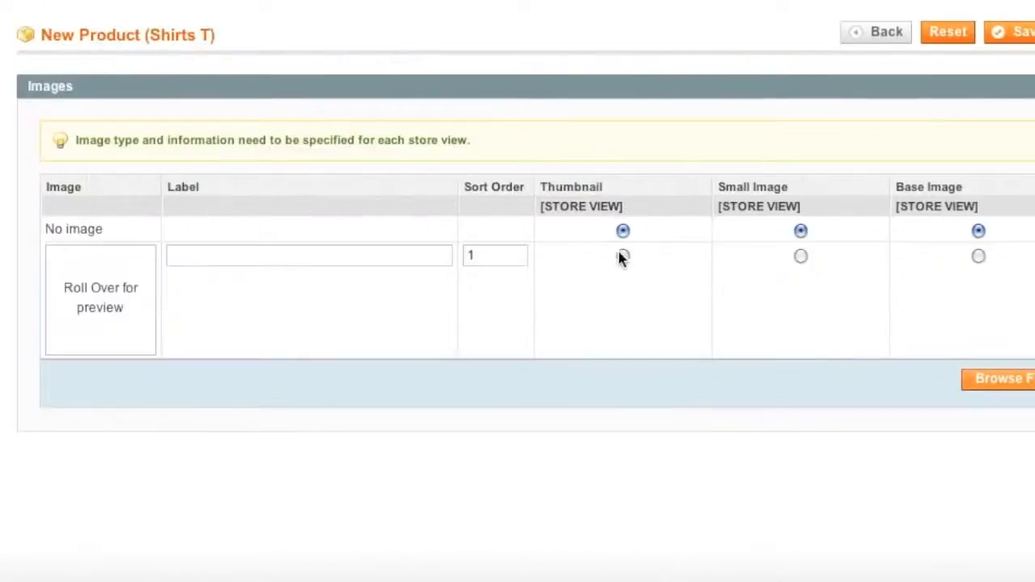
click(980, 256)
Enter "Black Med Tee." as the product's short description.
click(115, 282)
click(437, 287)
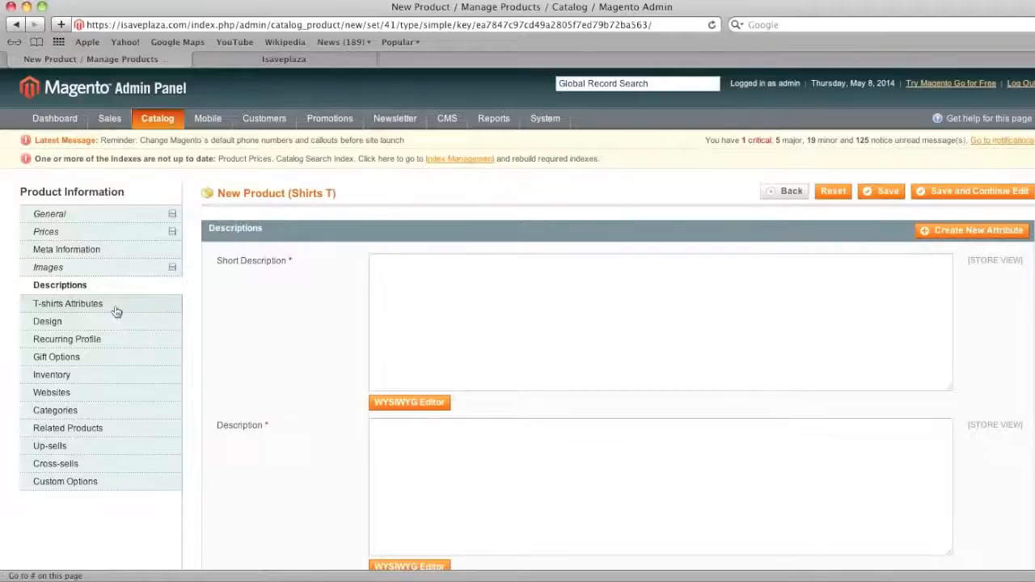
text(Black Med Tee.)
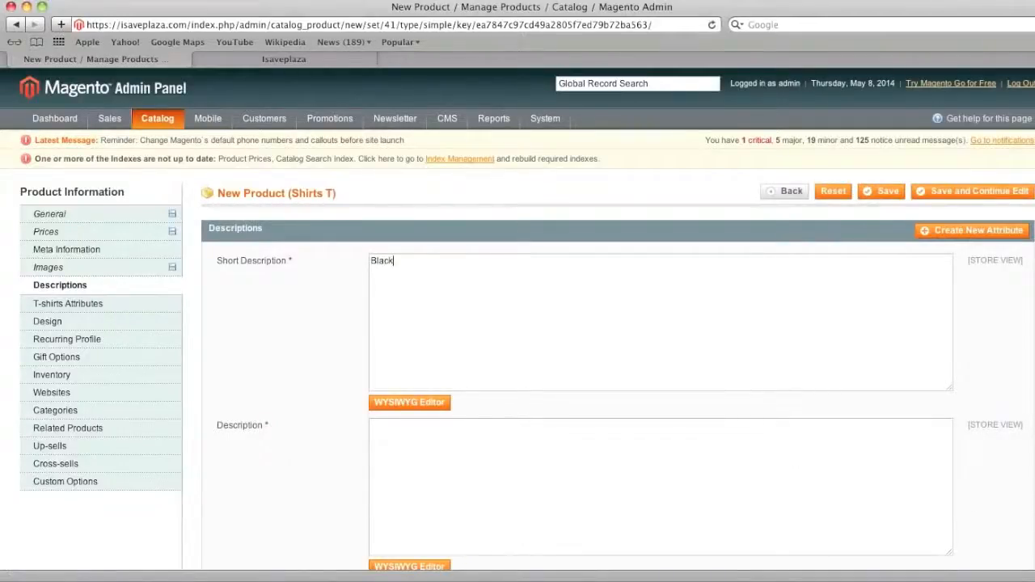
Set the T-shirt attributes to gender Mens, shirt size Medium and color Black.
click(117, 305)
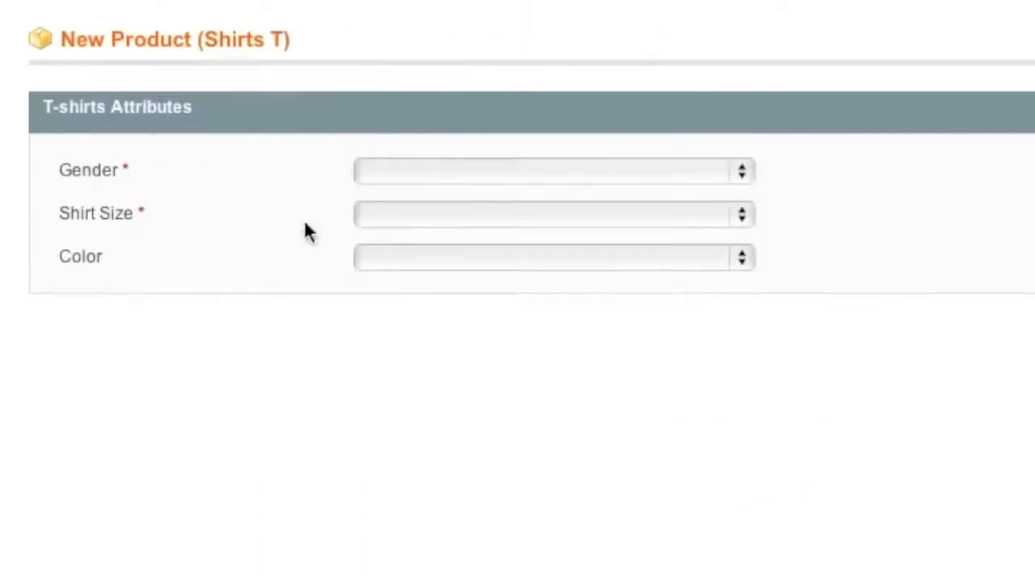
click(420, 259)
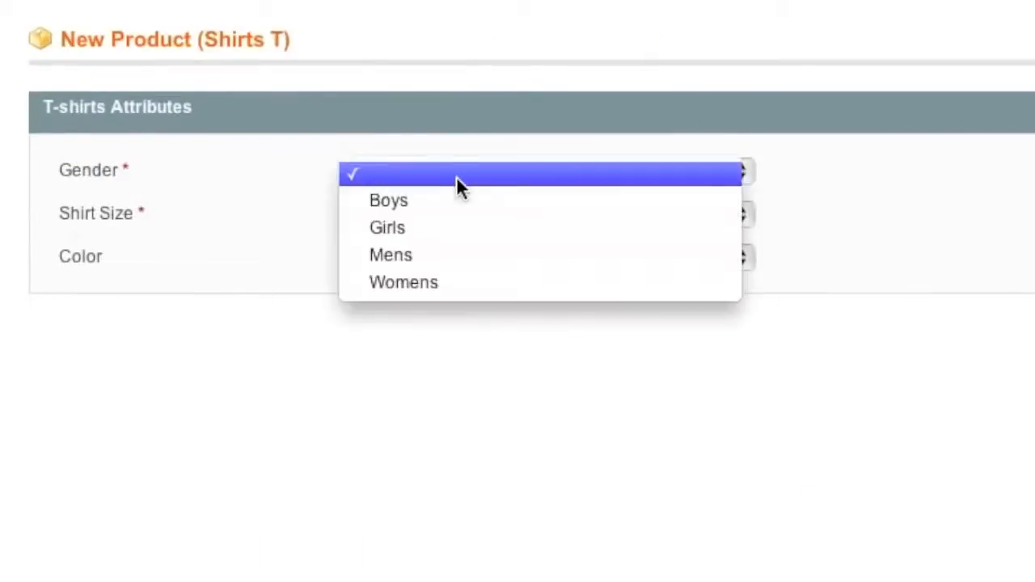
click(450, 256)
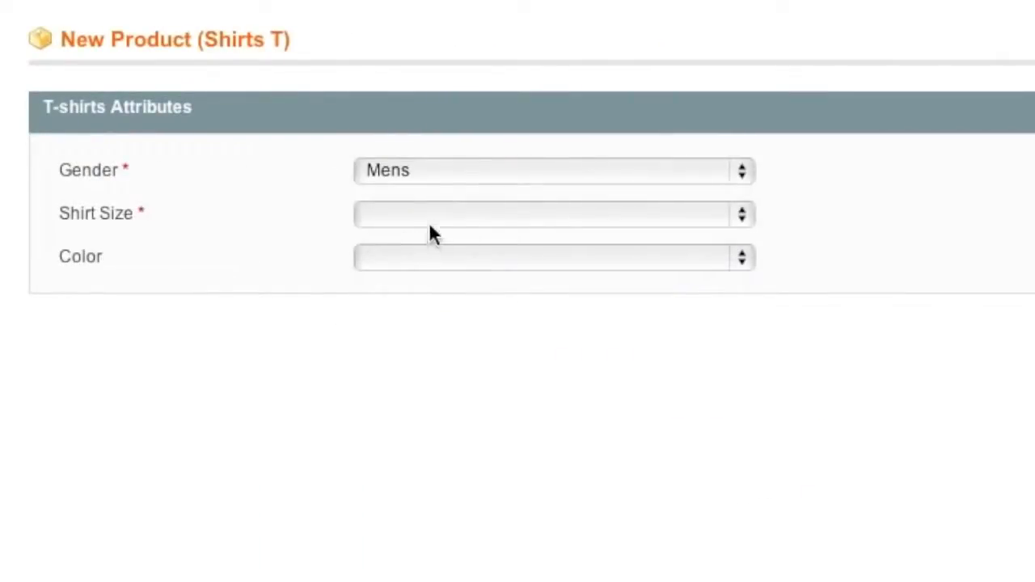
click(428, 225)
click(429, 281)
click(418, 265)
click(414, 287)
Set the stock quantity to 10 and the stock availability to In Stock, and save the product.
click(243, 270)
click(248, 311)
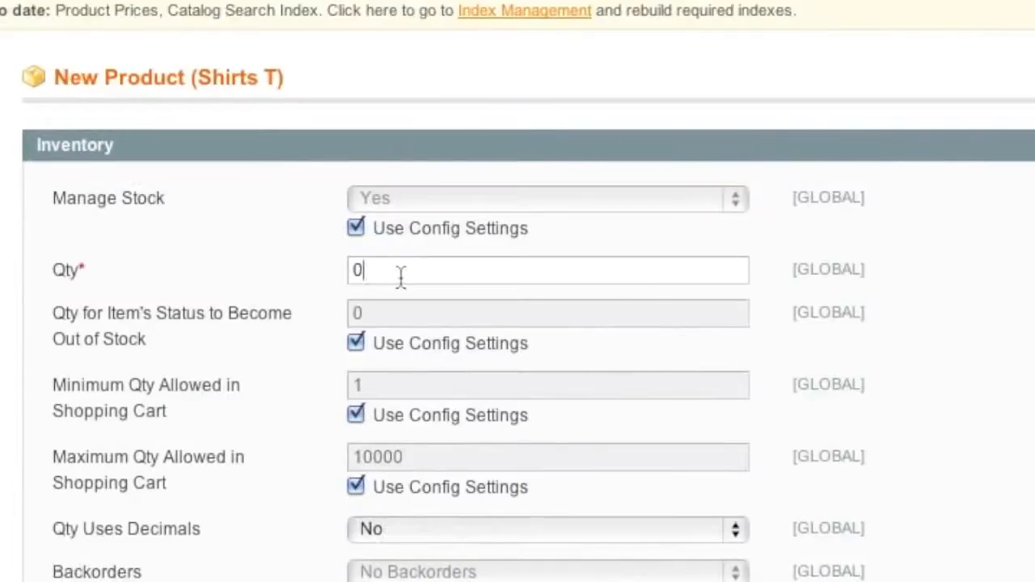
double_click(395, 296)
text(10)
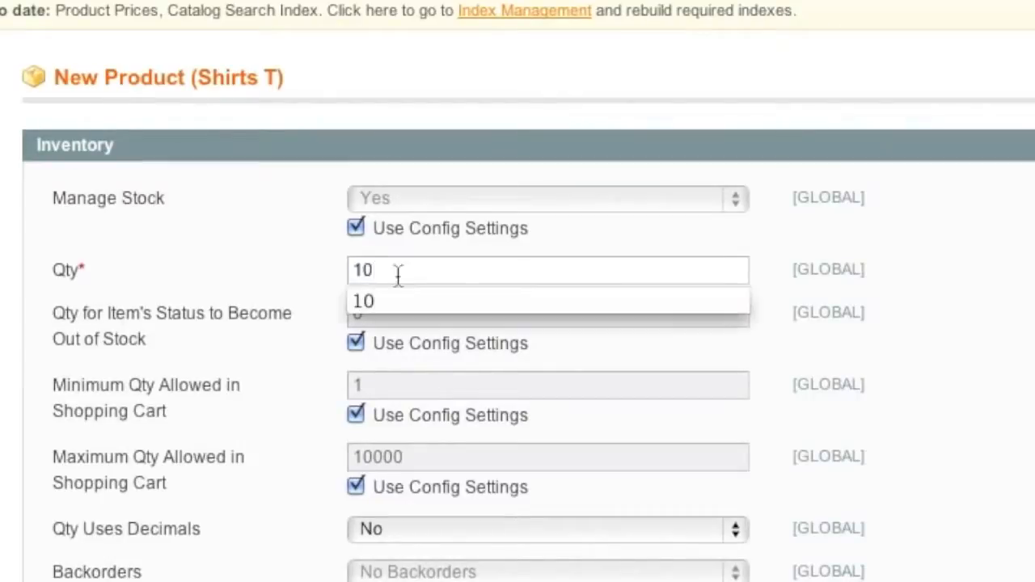
scroll(298, 289, down, 5)
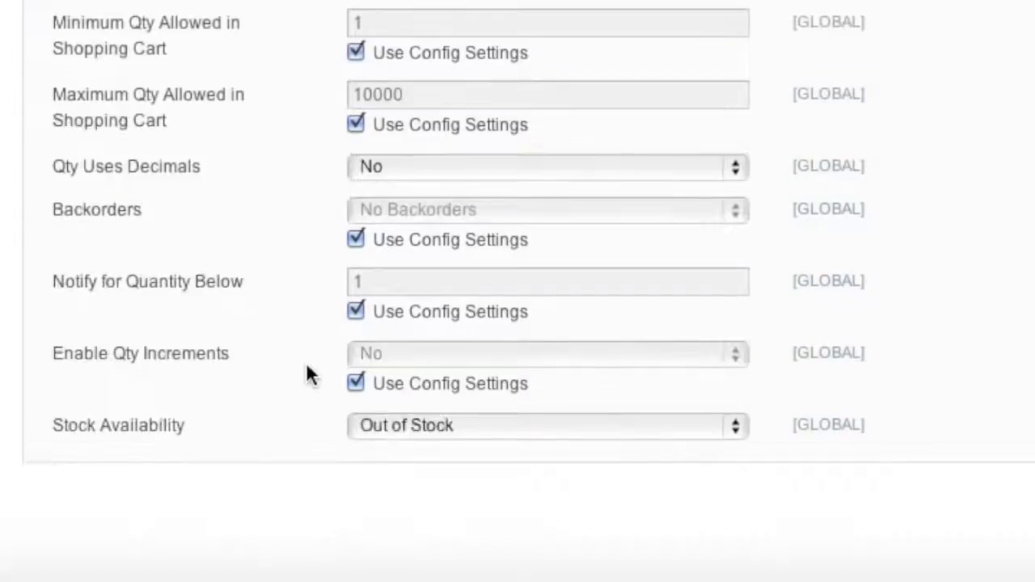
click(418, 429)
click(423, 404)
scroll(273, 386, up, 5)
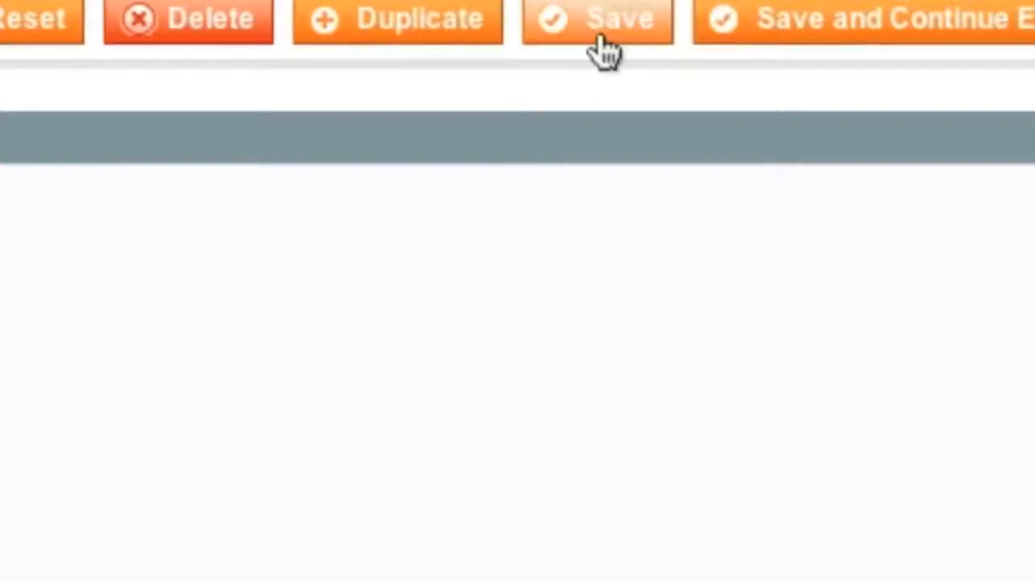
click(605, 37)
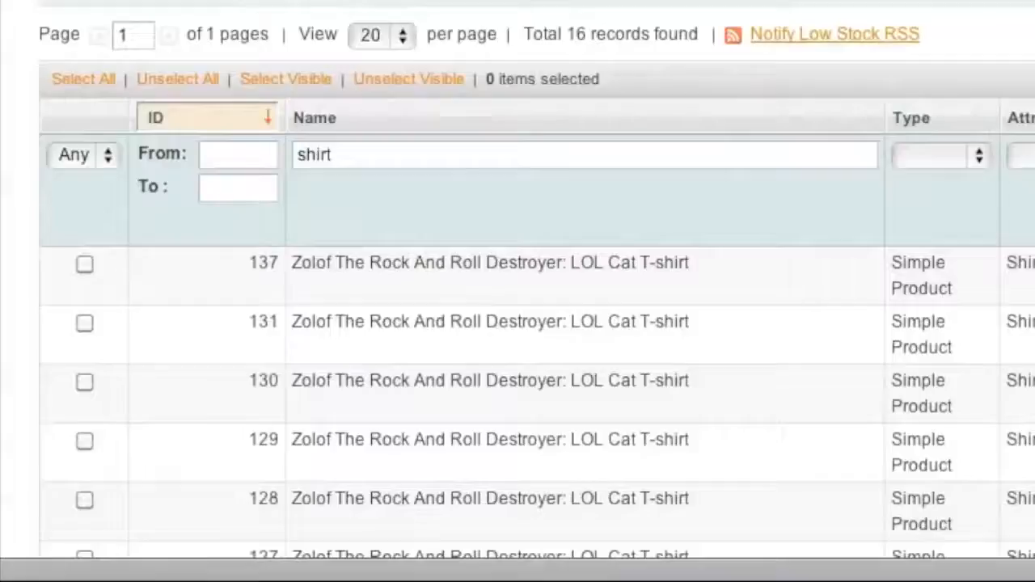
Filter the product list by the name "tee" and duplicate the product with SKU blkmtee.
double_click(694, 155)
text(tee)
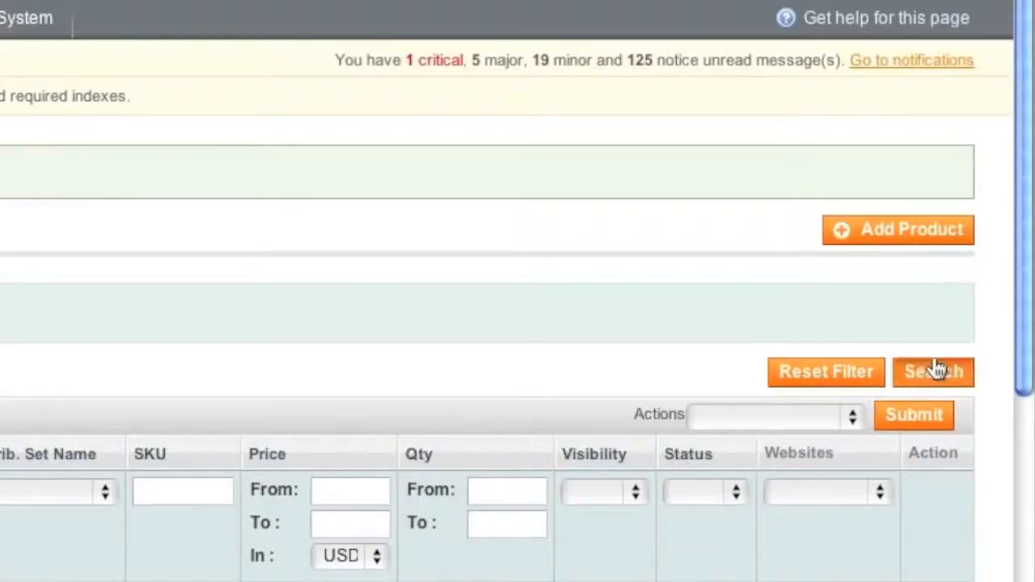
click(934, 370)
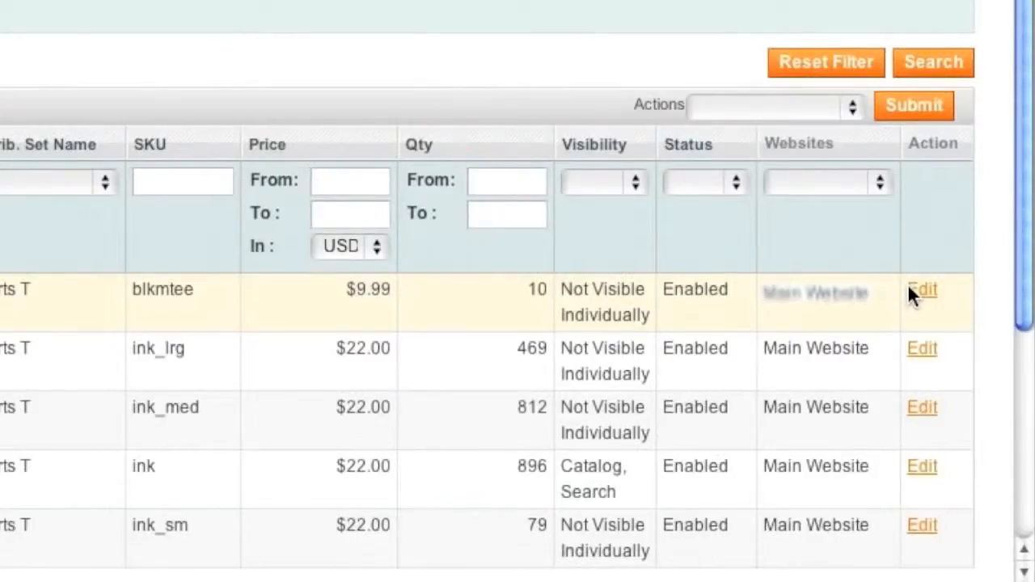
click(909, 288)
click(816, 189)
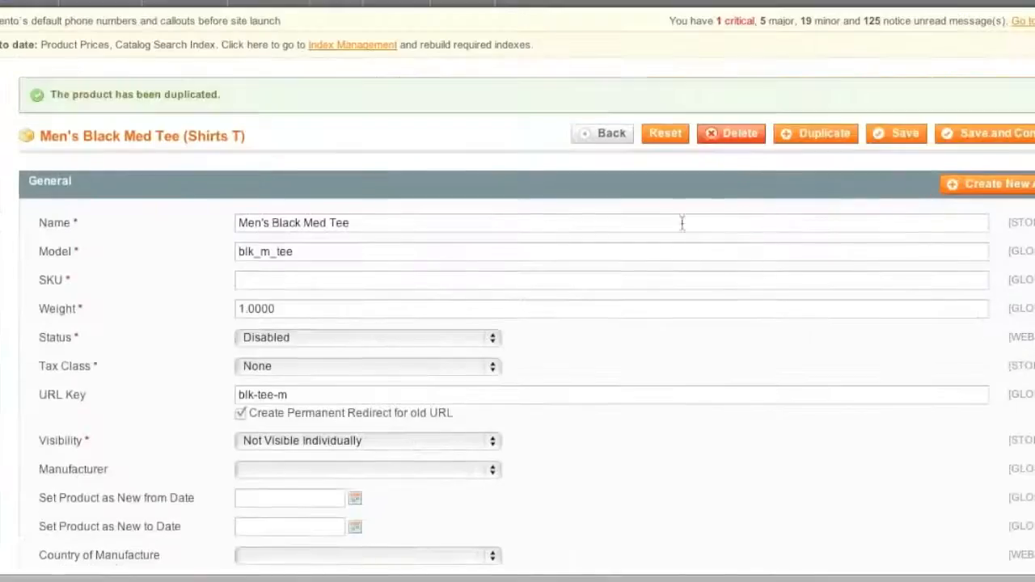
Rename the duplicate "Men's Black Large Tee" and enter model blk_l_tee and SKU blkltee.
double_click(316, 222)
text(Large)
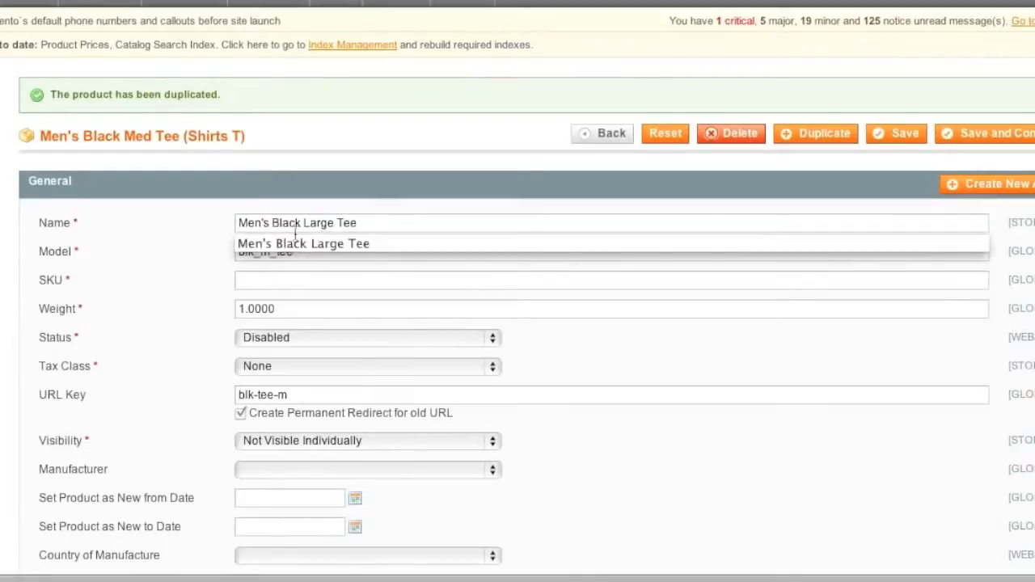
drag(270, 252, 259, 253)
text(l)
click(260, 276)
text(blk)
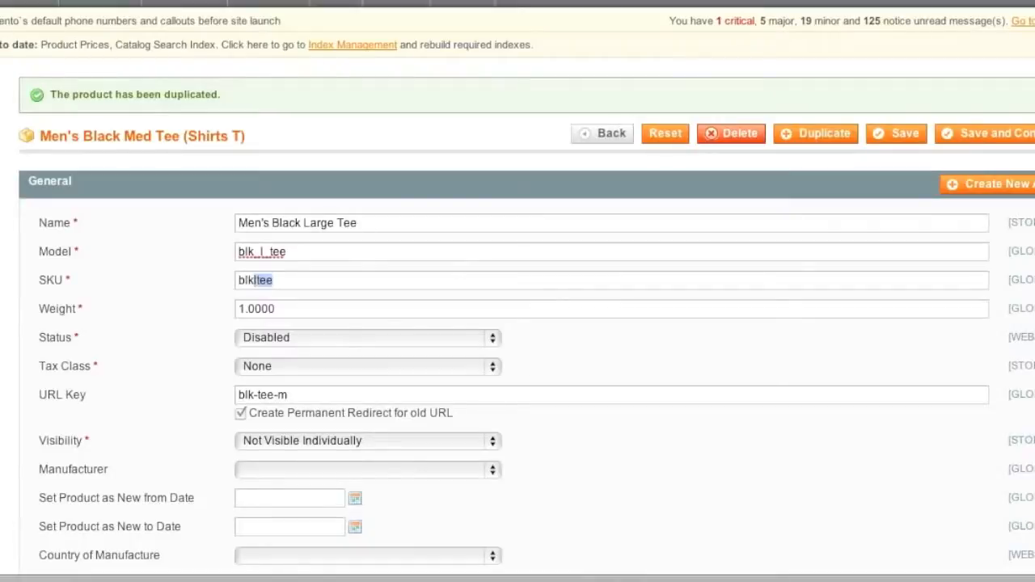
text(ltee)
key(Tab)
Set the duplicate's status to Enabled and its URL key to blk-tee-l.
scroll(226, 309, down, 1)
click(257, 279)
click(275, 263)
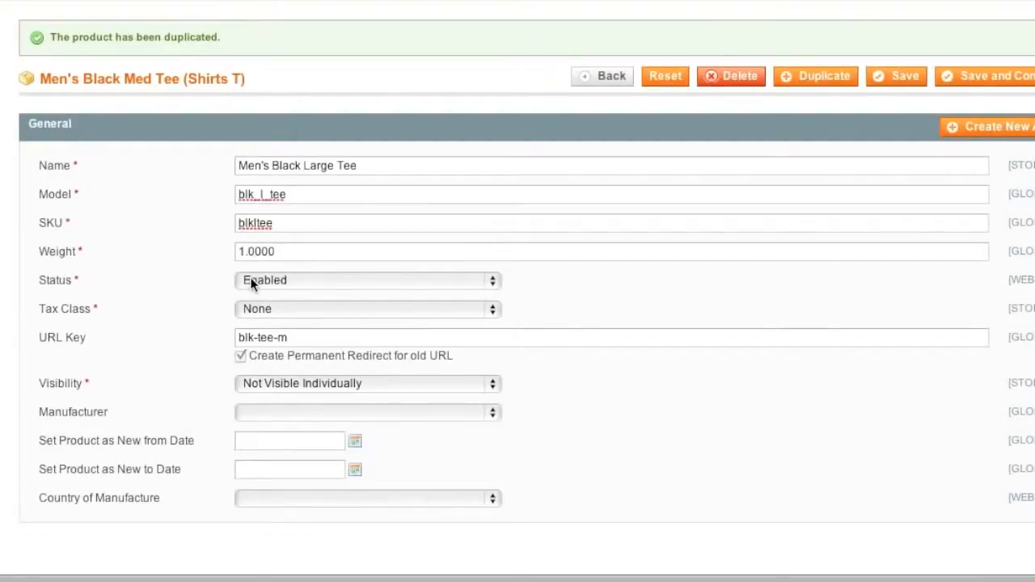
drag(278, 397, 302, 400)
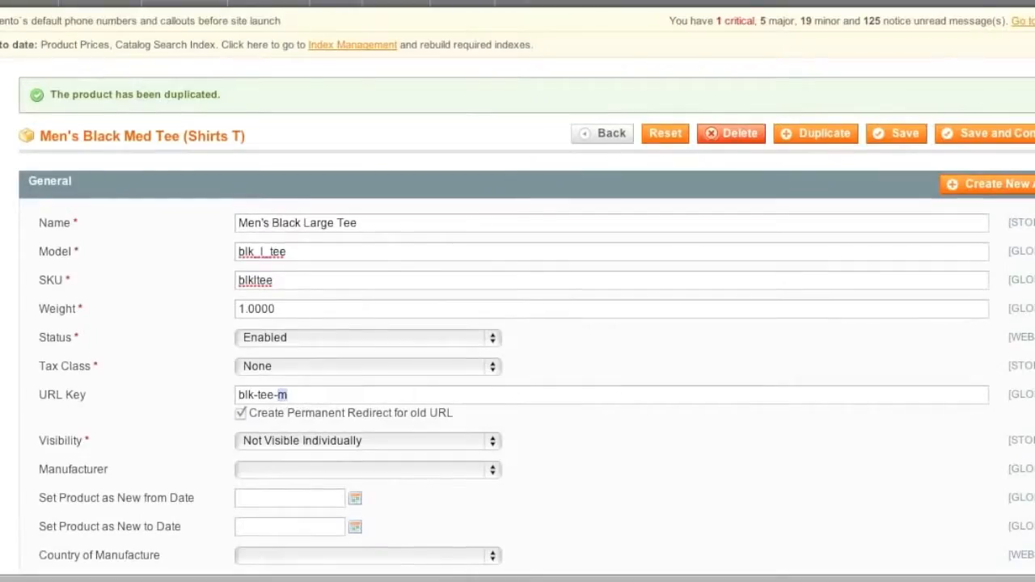
text(l)
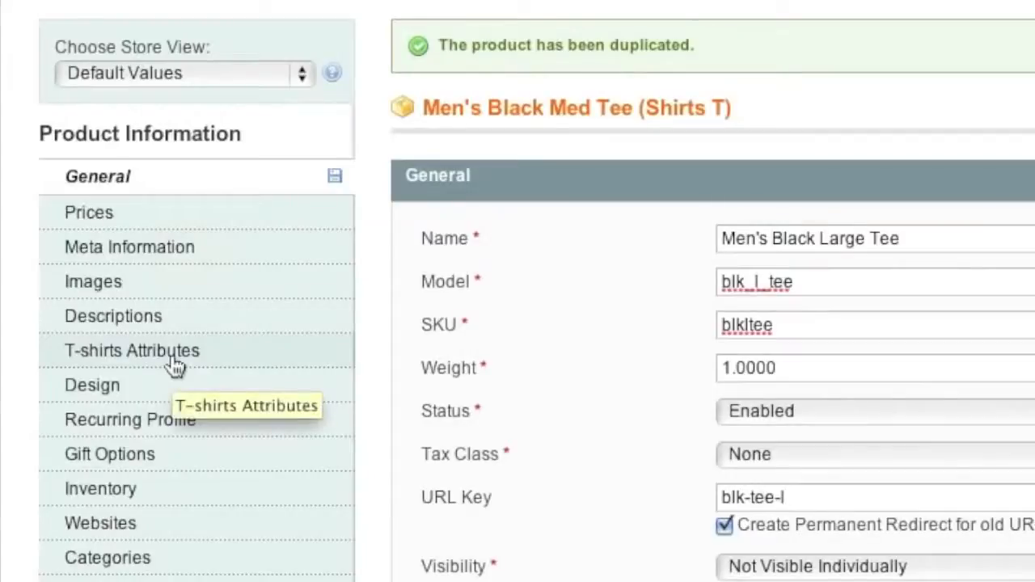
Change the duplicate's shirt size attribute to Large.
click(174, 362)
click(532, 273)
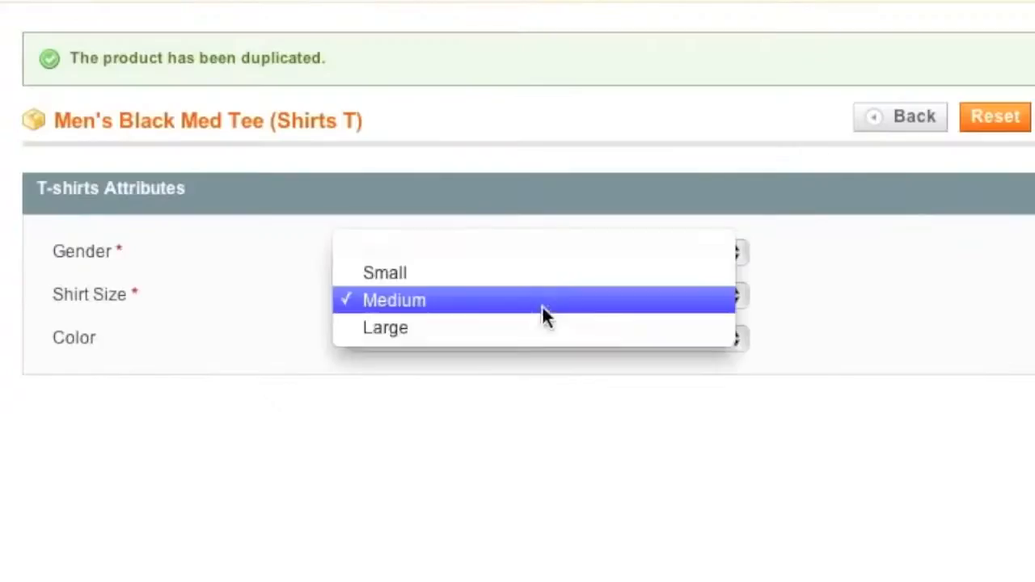
click(478, 326)
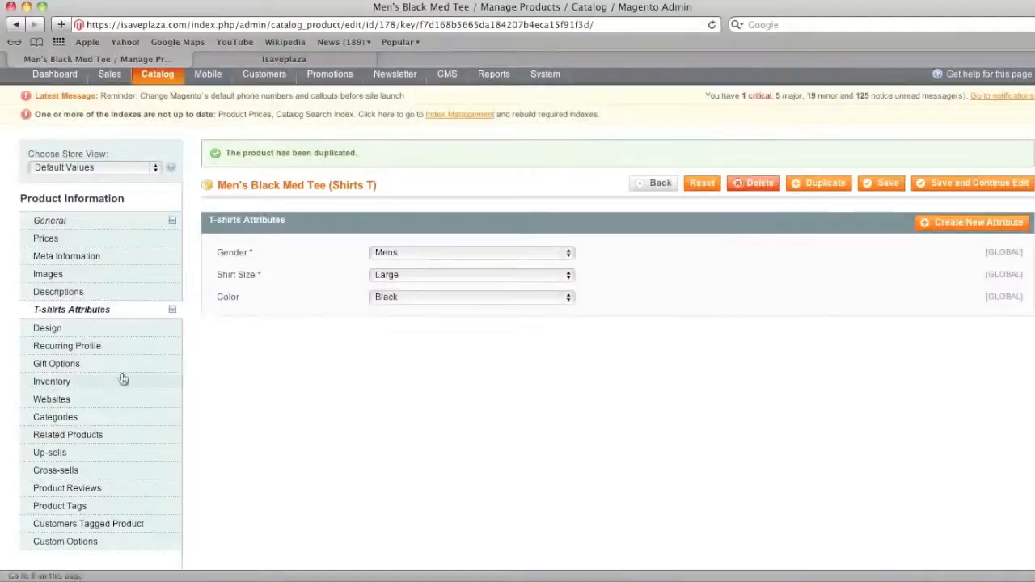
Set the duplicate's stock quantity to 11 and its availability to In Stock, and save it.
click(121, 379)
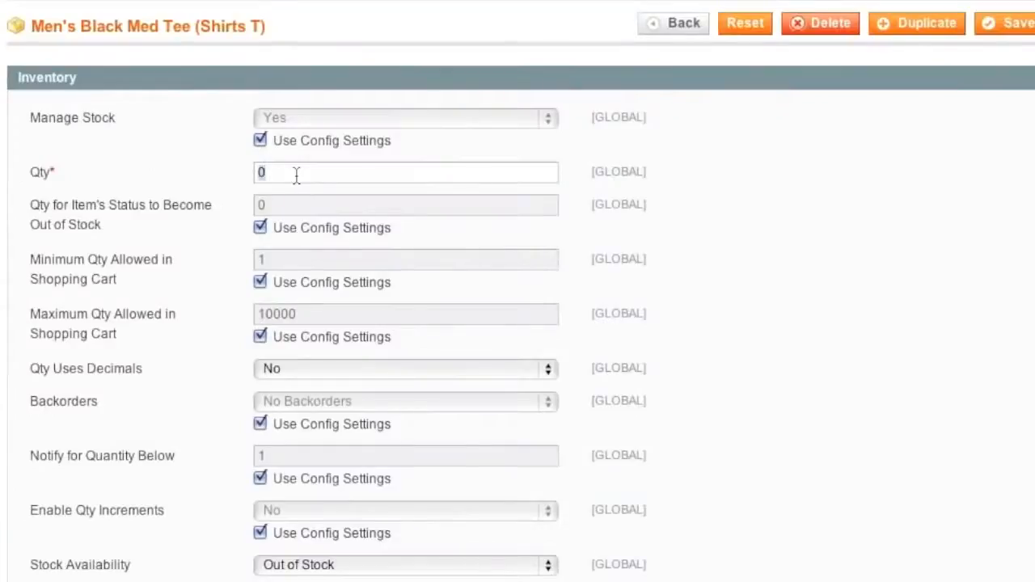
text(11)
scroll(229, 265, down, 1)
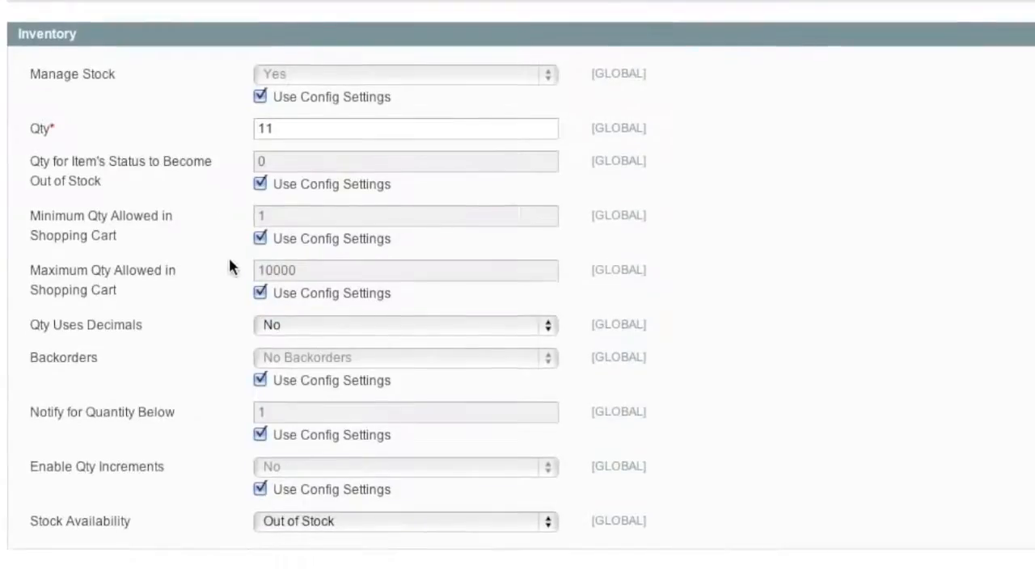
click(315, 523)
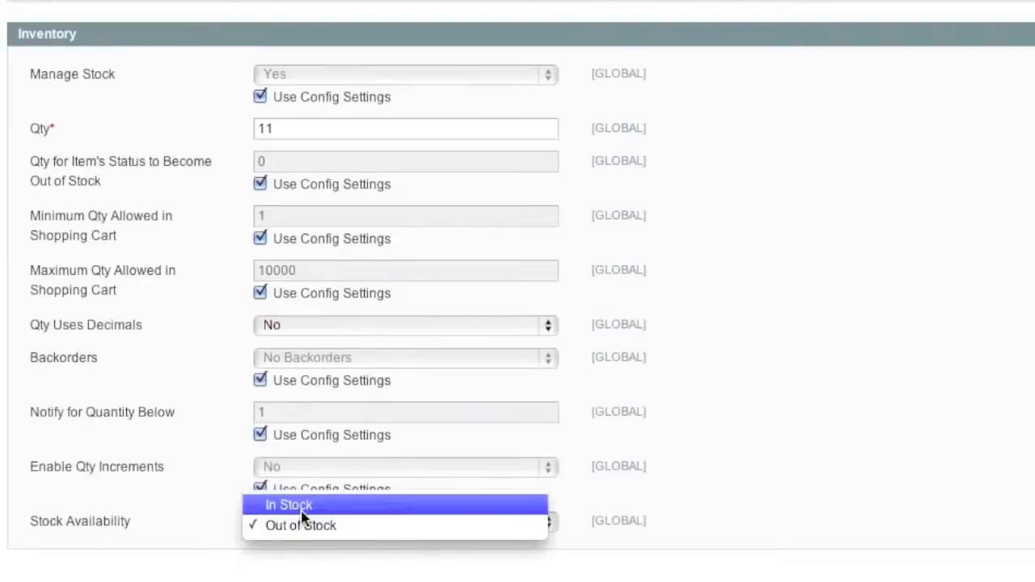
click(302, 508)
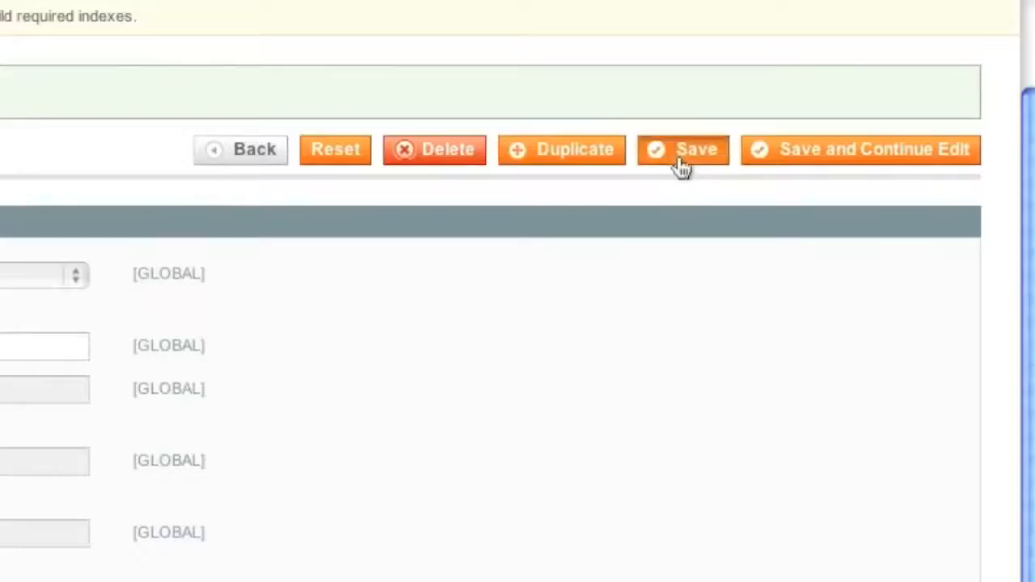
click(682, 161)
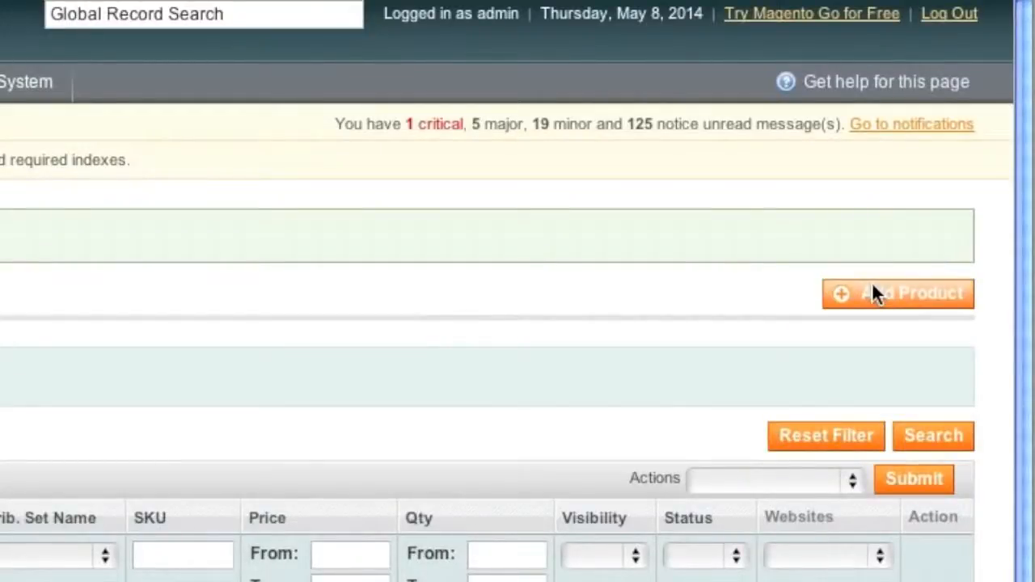
Start a new configurable product with the Shirts T attribute set and select Color as a configurable attribute.
click(873, 291)
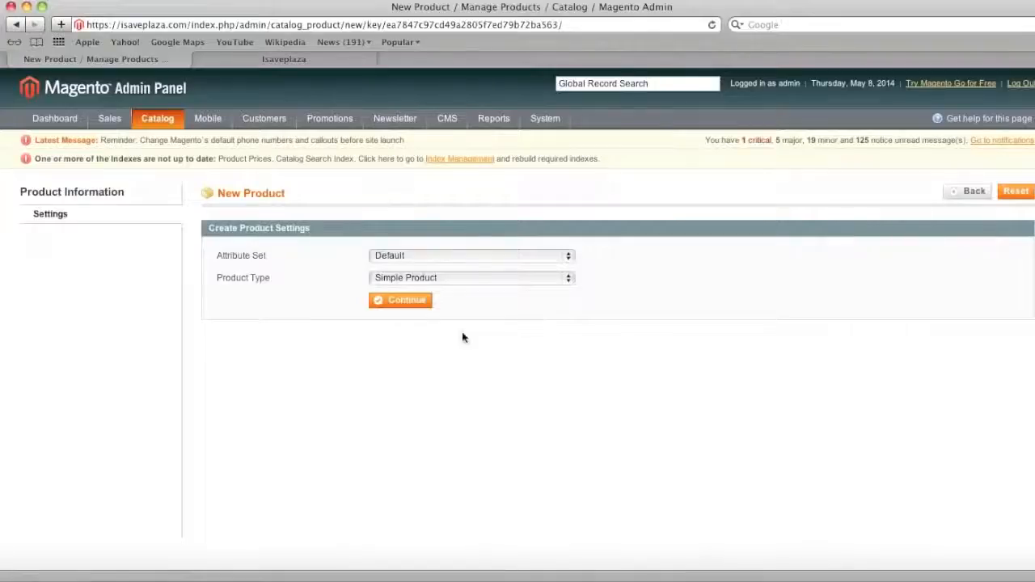
click(438, 255)
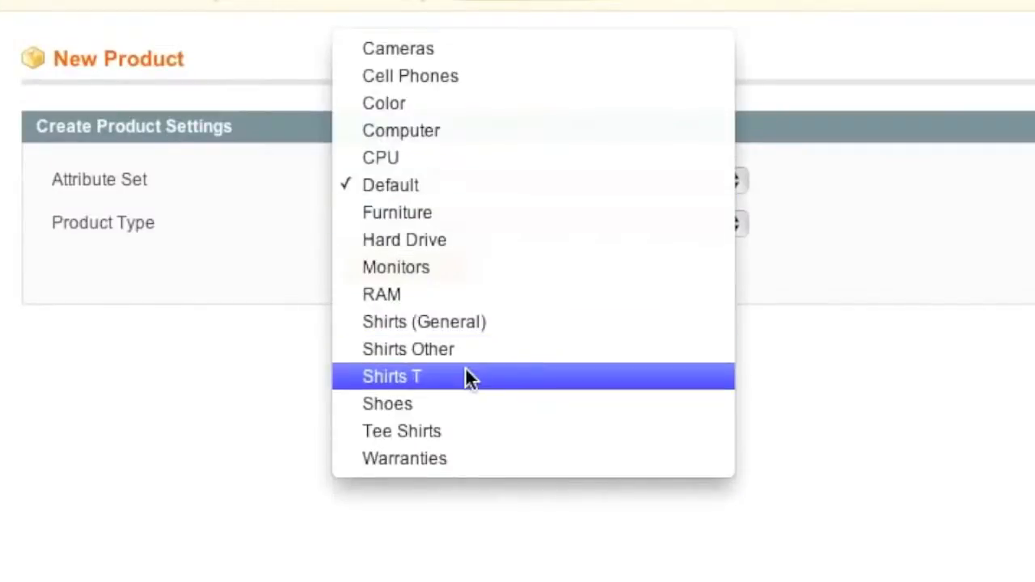
click(466, 376)
click(417, 224)
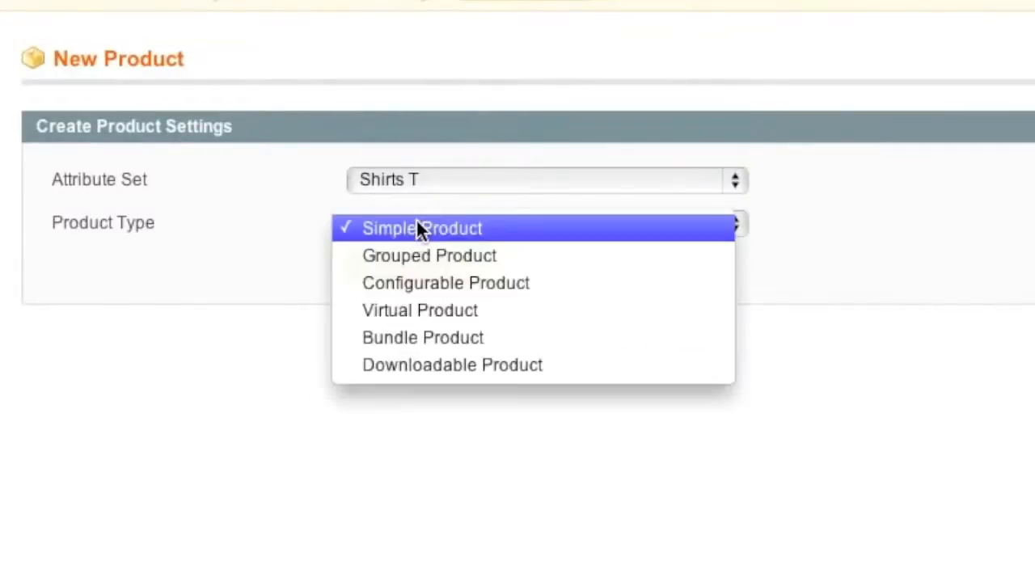
click(425, 282)
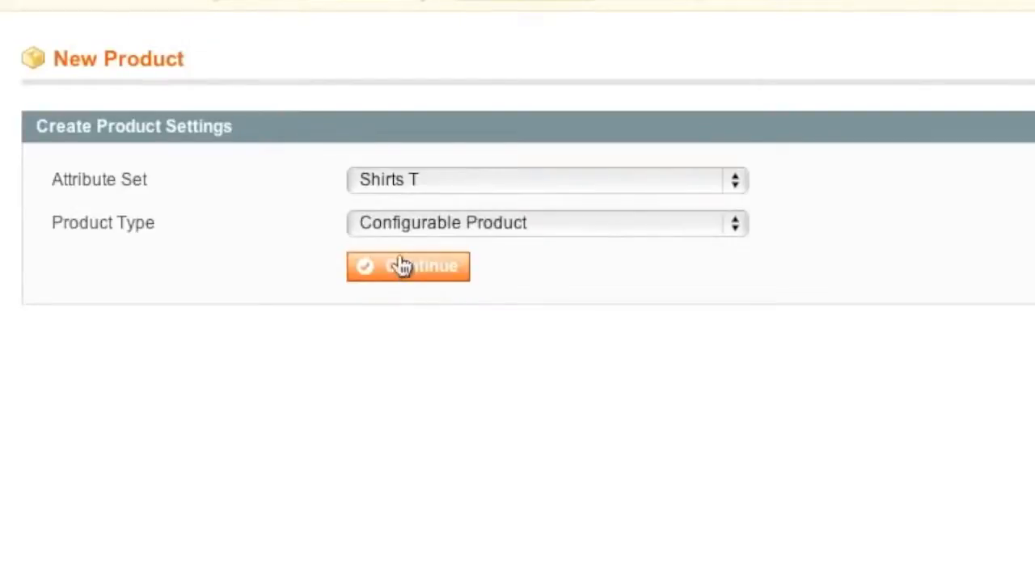
click(406, 272)
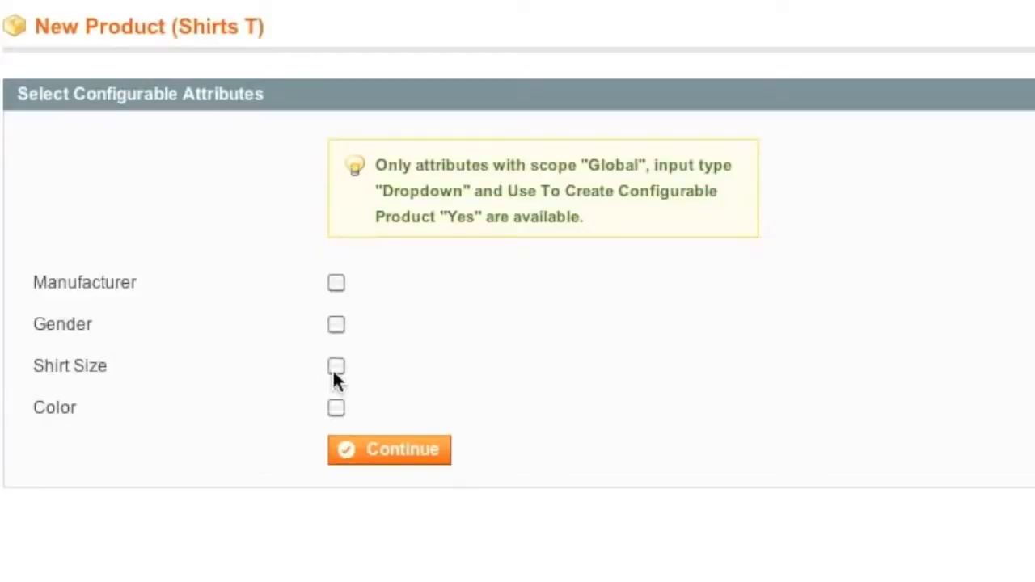
click(338, 406)
click(407, 452)
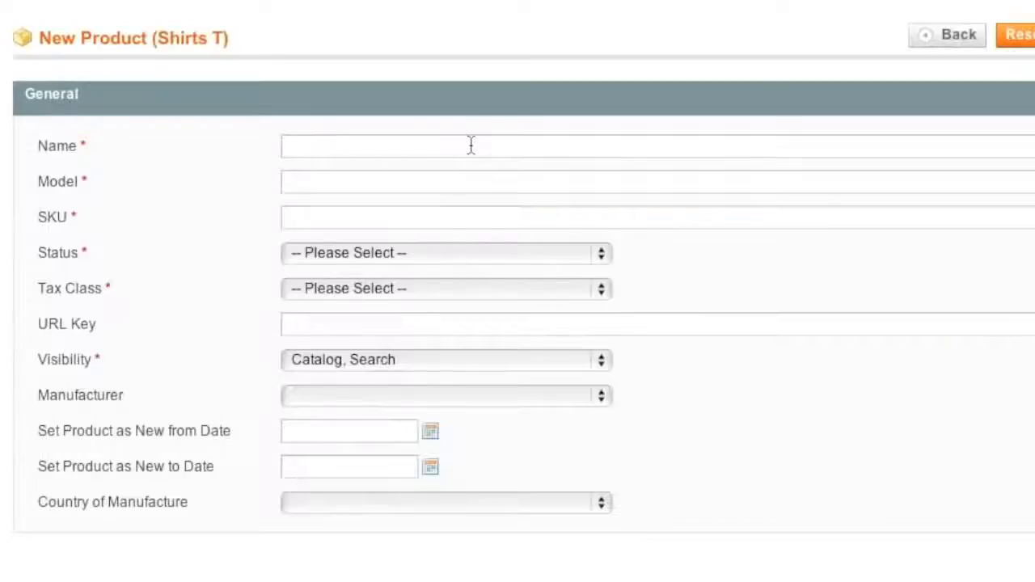
Name the configurable product Men's Plain Tees, enter mensplaintees as model and SKU, and set status to Enabled and tax class to None.
text(Men's Plain Tees)
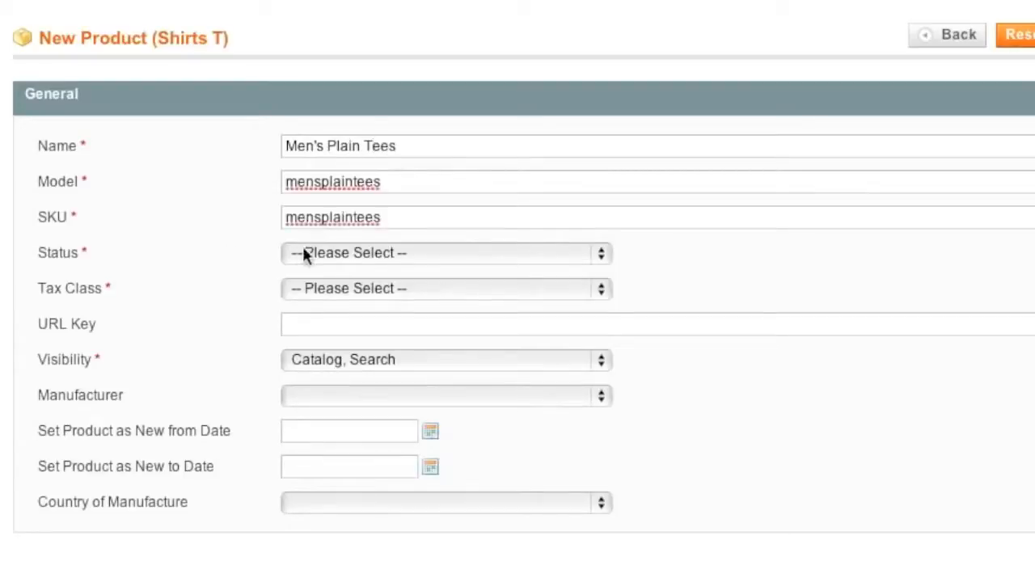
click(305, 249)
click(313, 280)
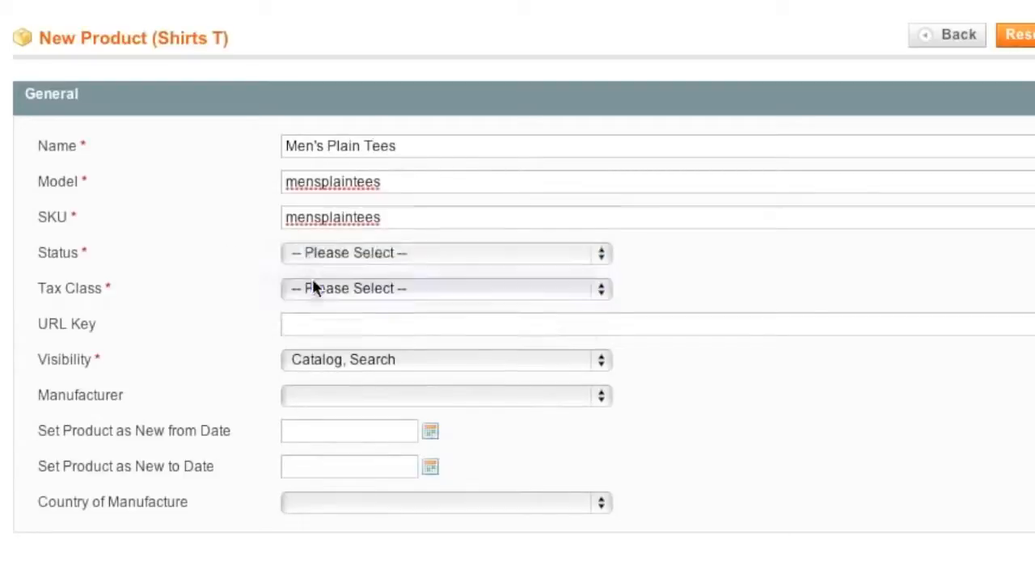
click(316, 289)
click(342, 312)
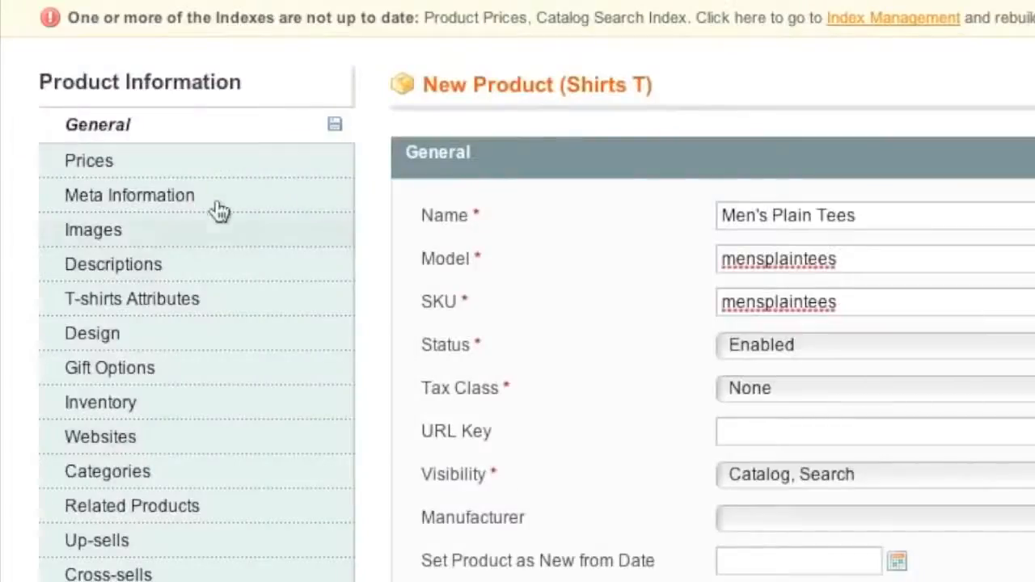
Set the configurable product's price to 9.99 and leave its meta information blank.
click(239, 171)
click(346, 127)
text(9.99)
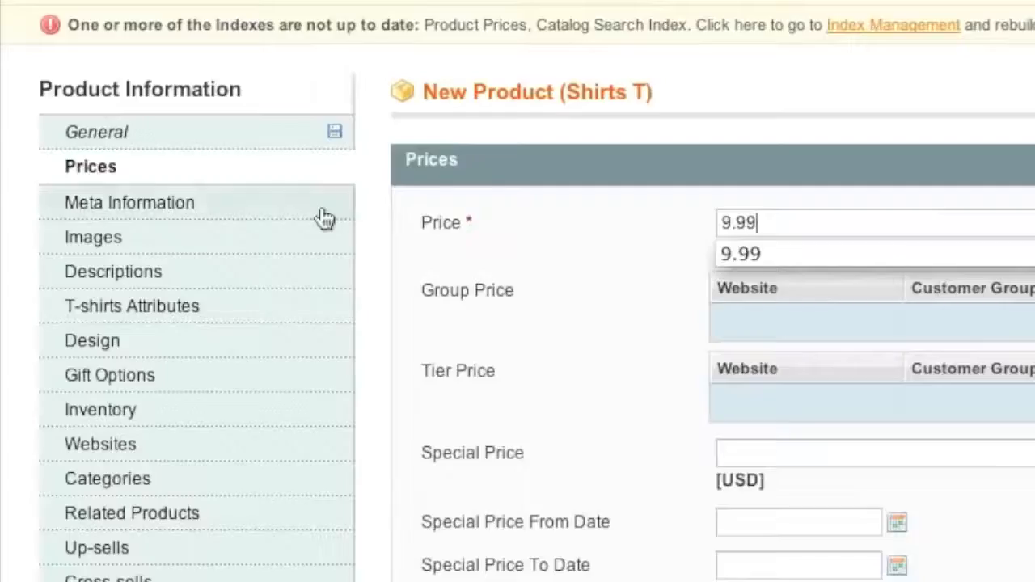
click(321, 217)
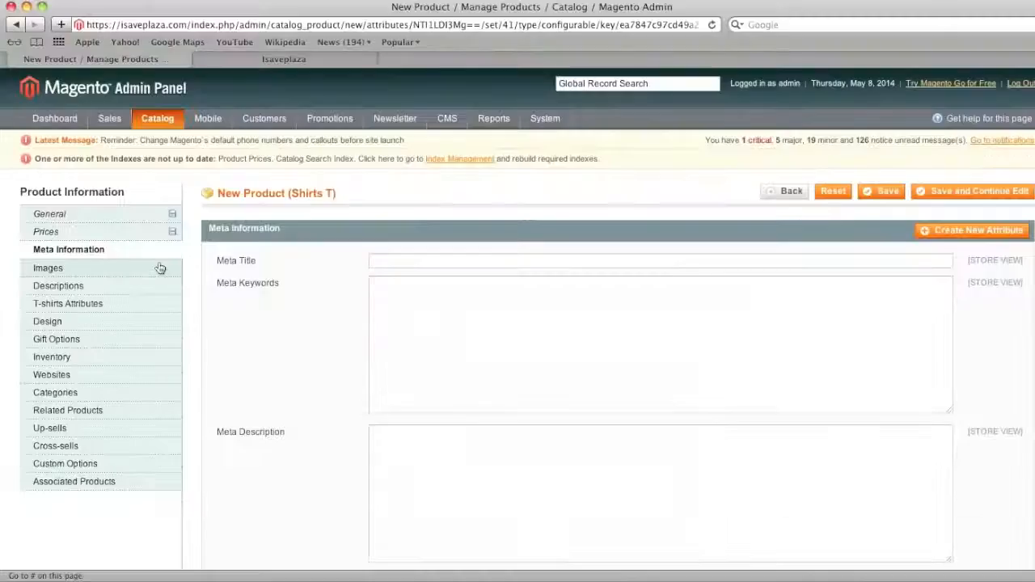
Upload black-t-shirt.jpg and white-t-shirt.jpg from the magento_homepage folder as product images.
click(311, 238)
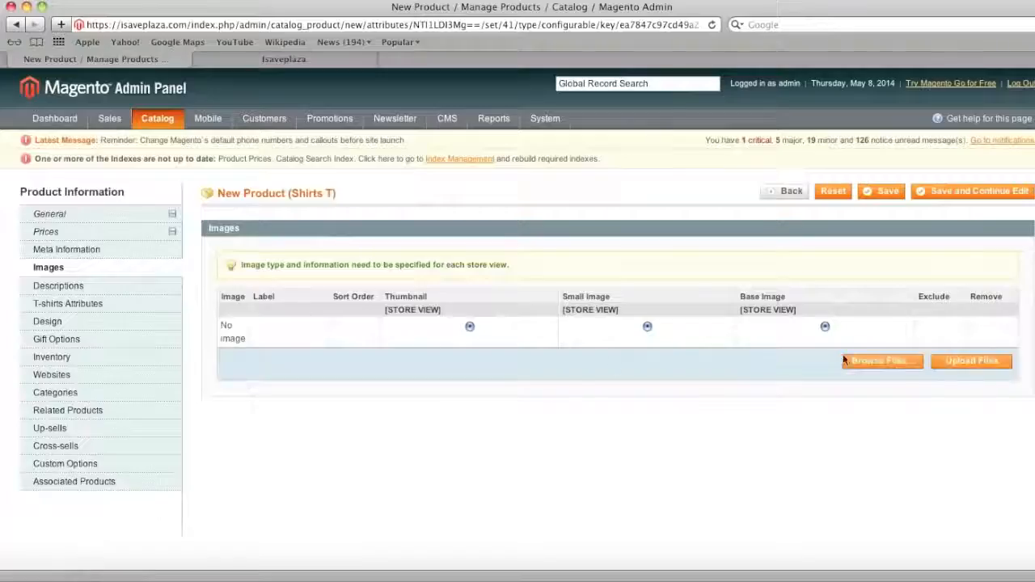
click(856, 361)
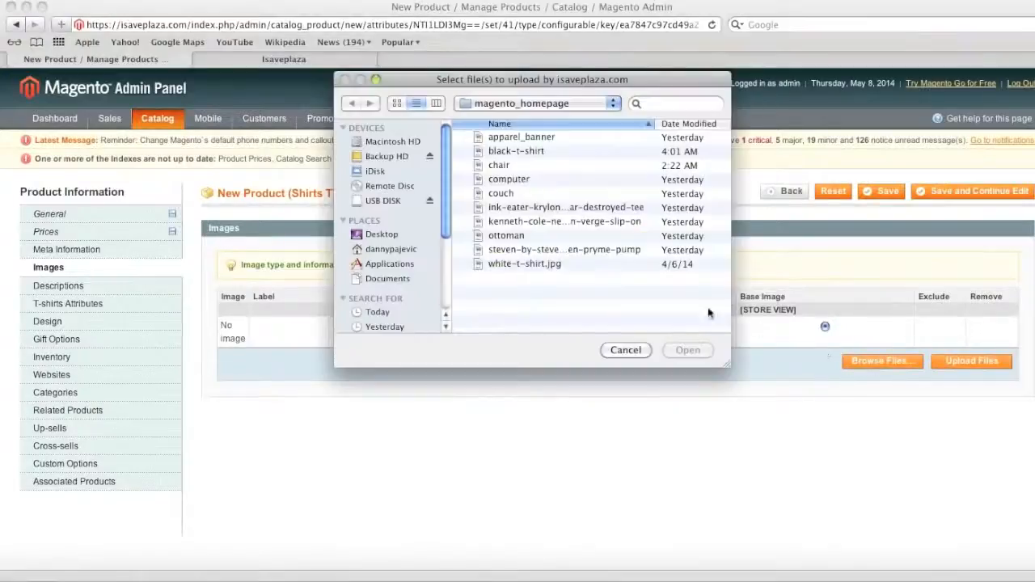
click(510, 152)
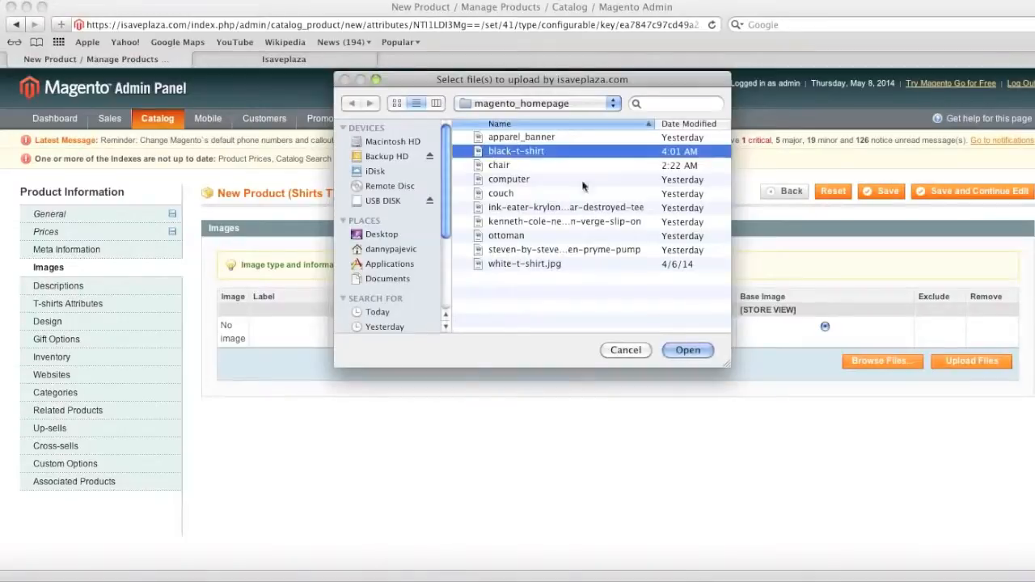
click(684, 350)
click(894, 361)
click(526, 264)
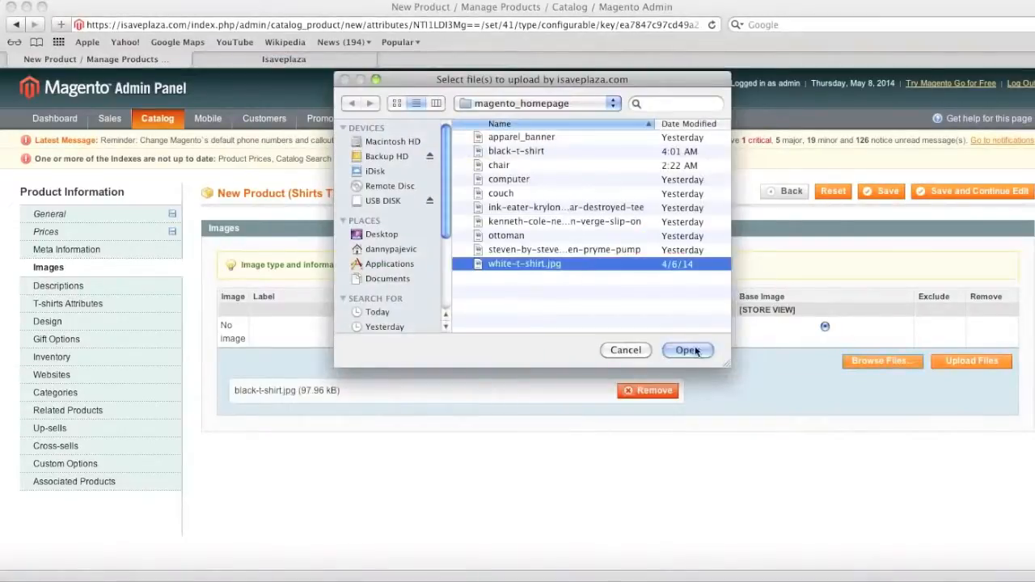
click(688, 349)
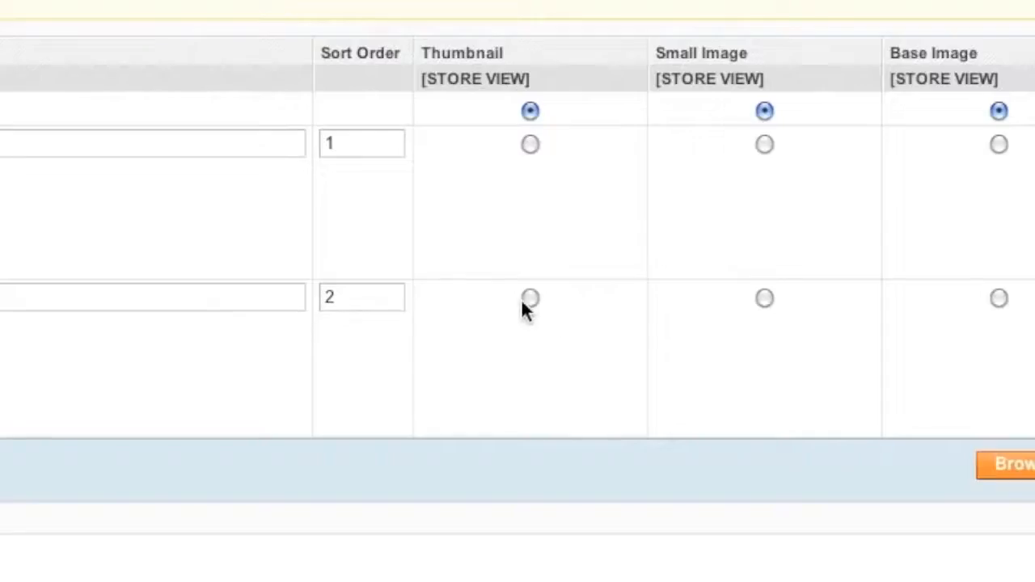
Assign the second uploaded image, the white T-shirt, as the thumbnail, small image and base image.
click(528, 299)
click(764, 298)
click(1000, 299)
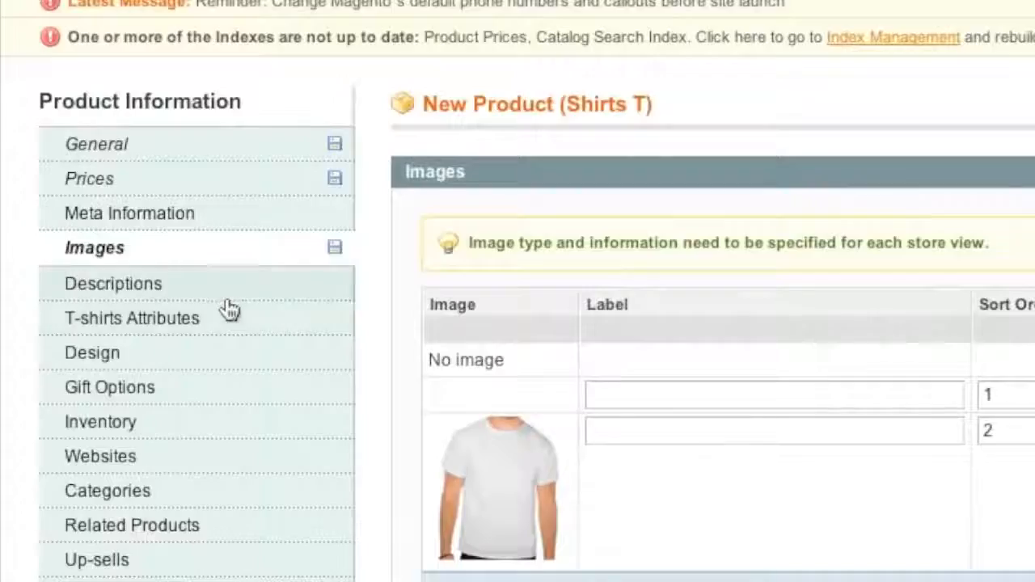
Enter "Men's tees in black or white." as the short and full descriptions, and set the gender attribute to Mens.
click(225, 295)
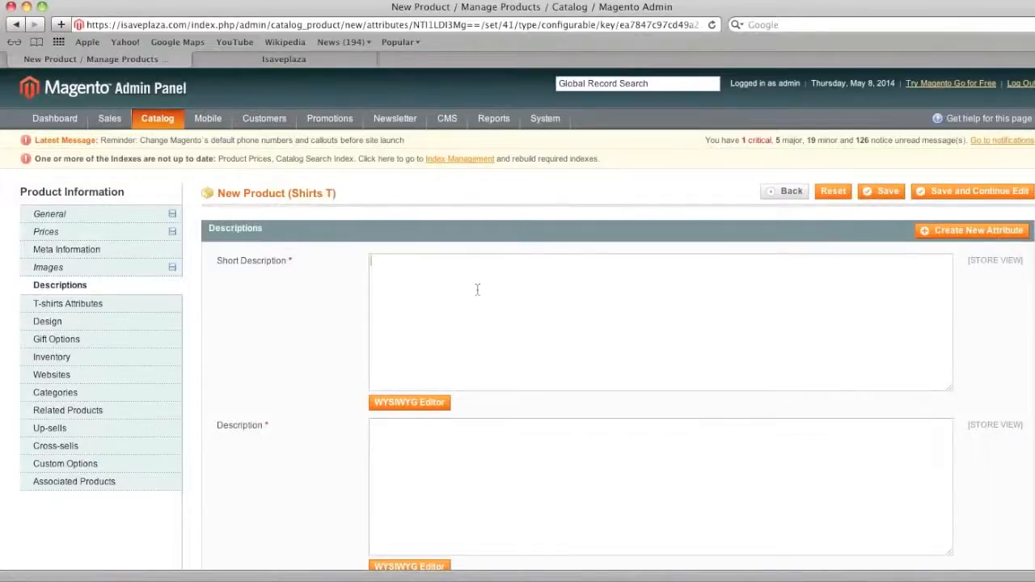
text(Men's tees in black or white.)
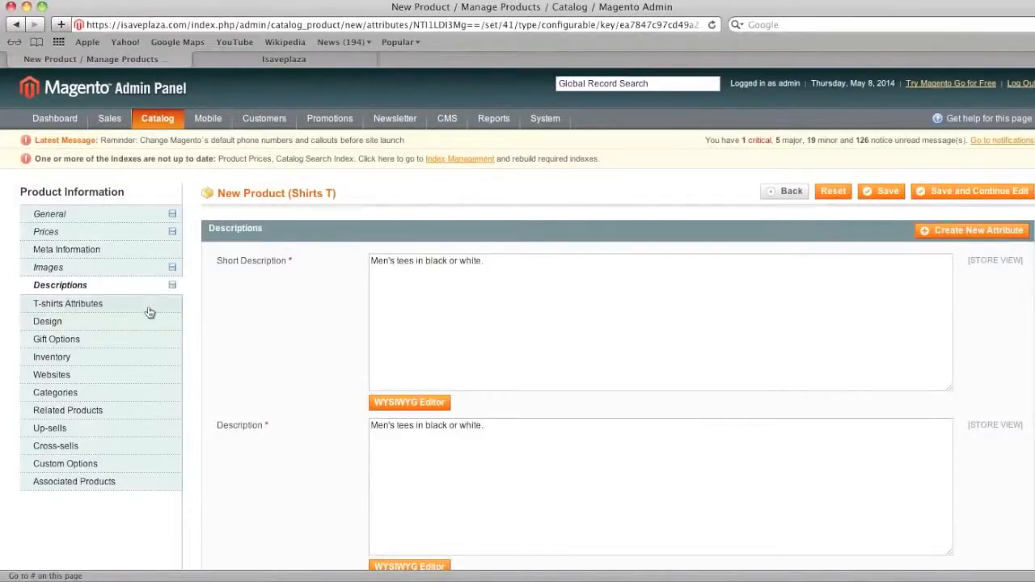
click(150, 312)
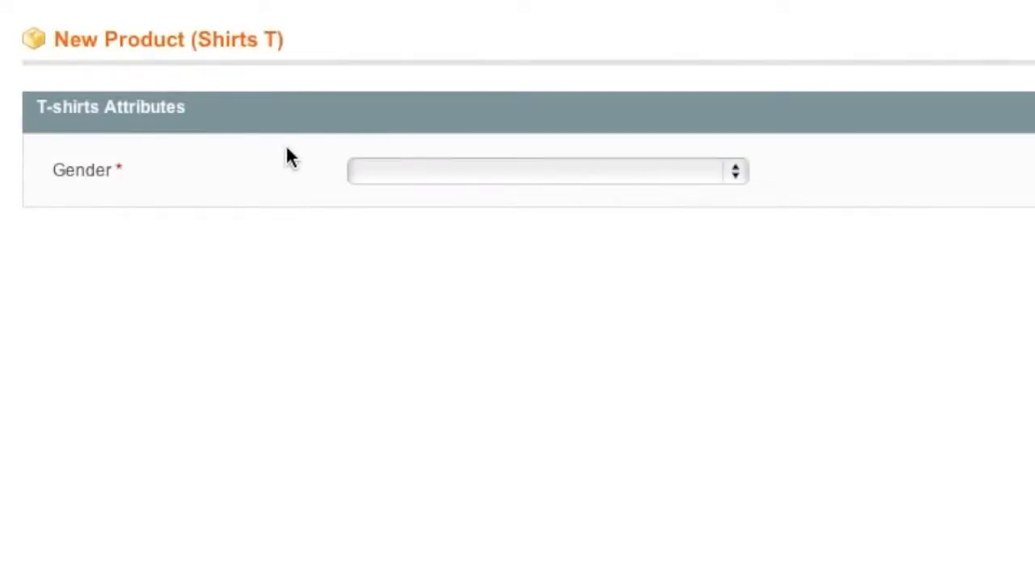
click(478, 172)
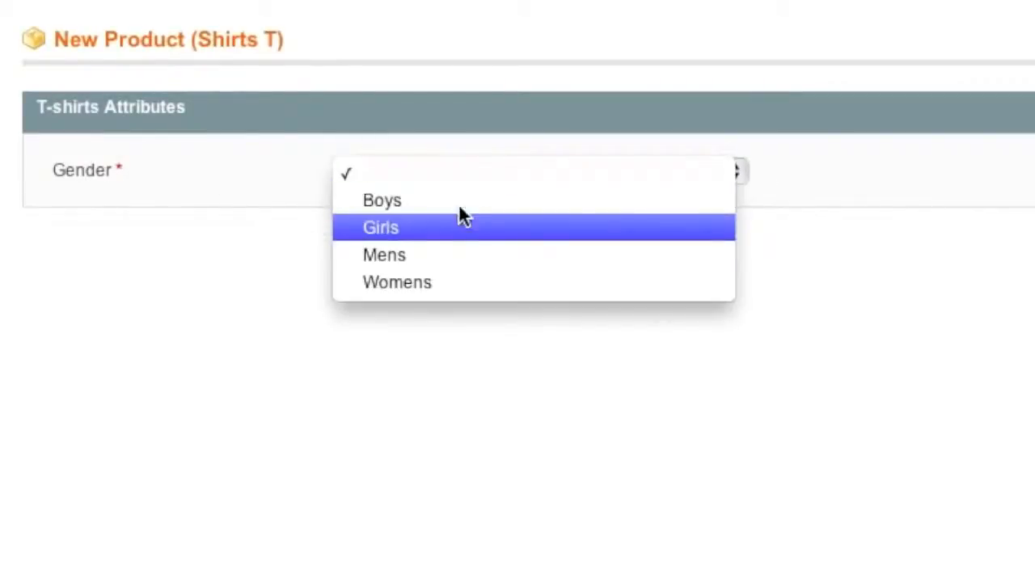
click(438, 252)
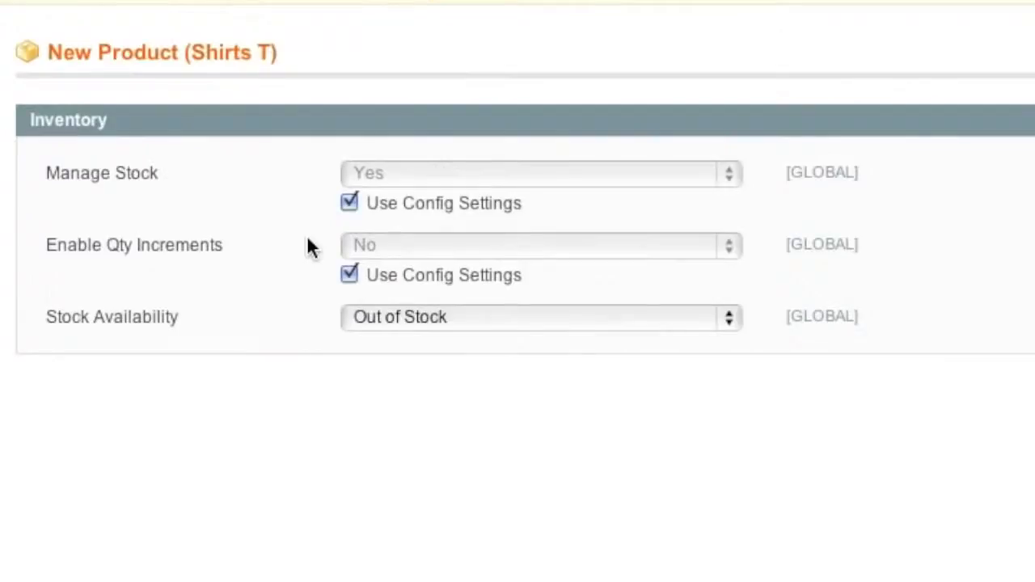
Set the stock availability to In Stock and assign the product to Main Website.
click(786, 255)
click(408, 296)
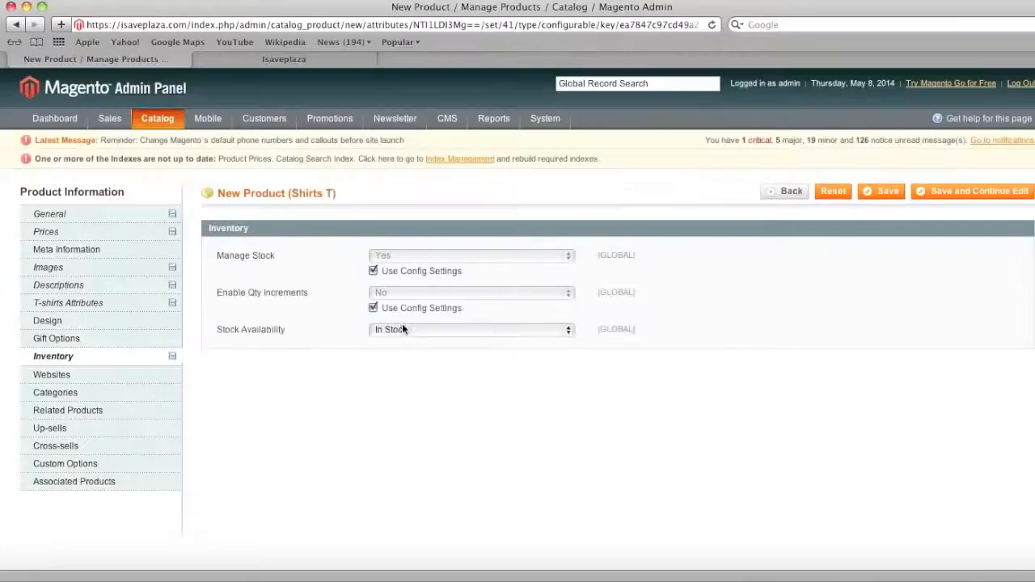
click(141, 306)
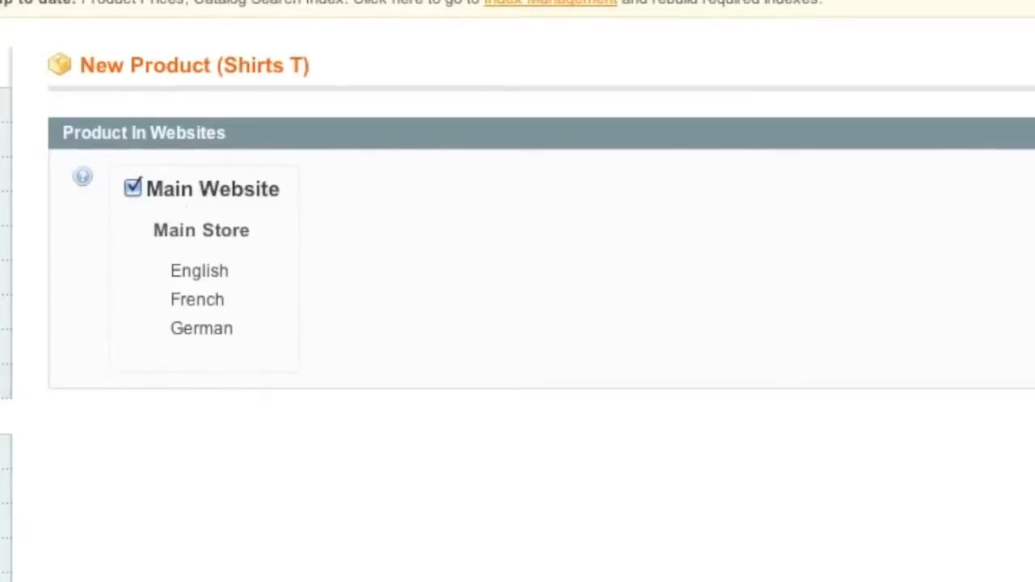
Place the product in the Apparel category and its Shirts subcategory.
click(63, 393)
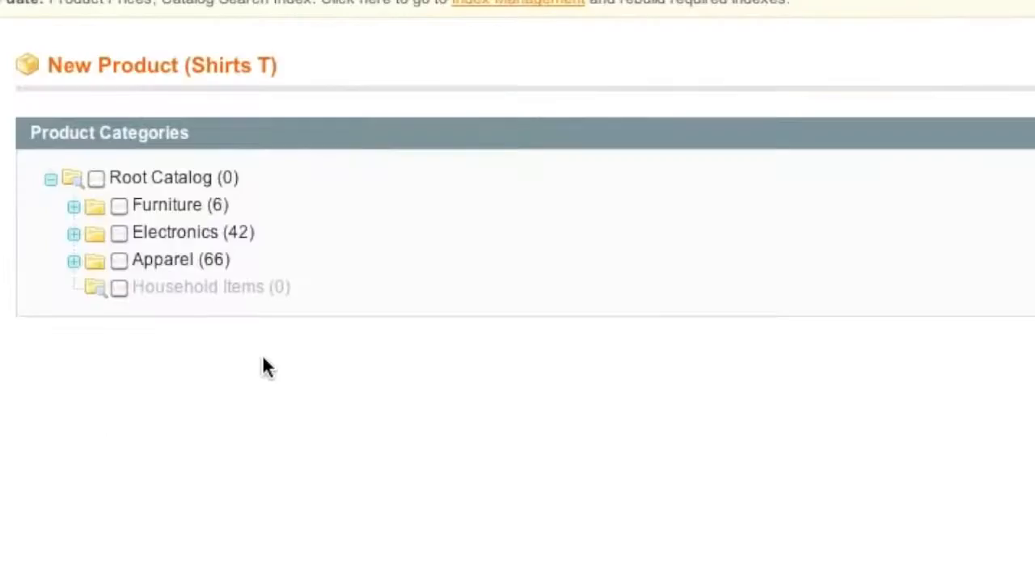
click(119, 260)
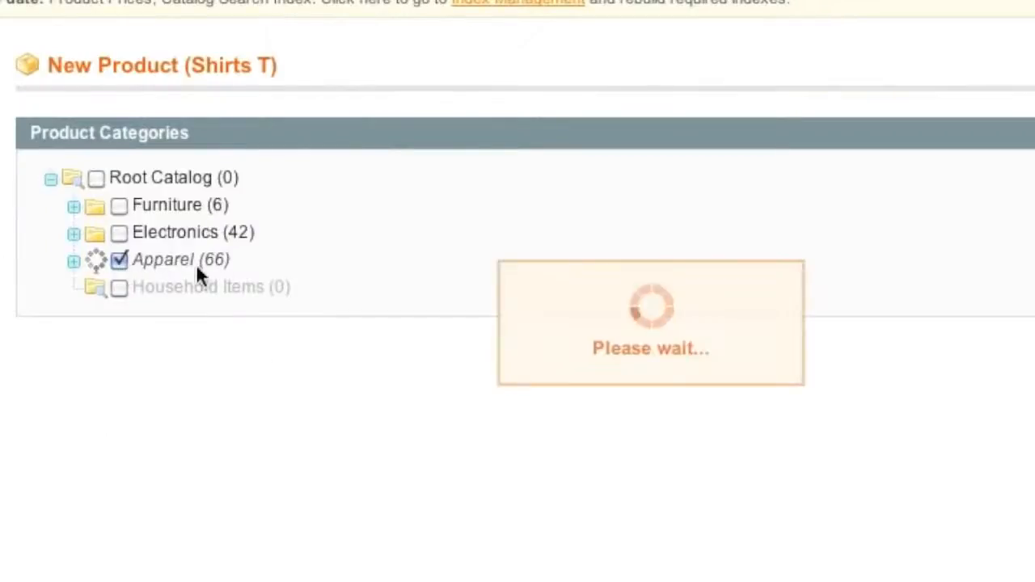
click(122, 290)
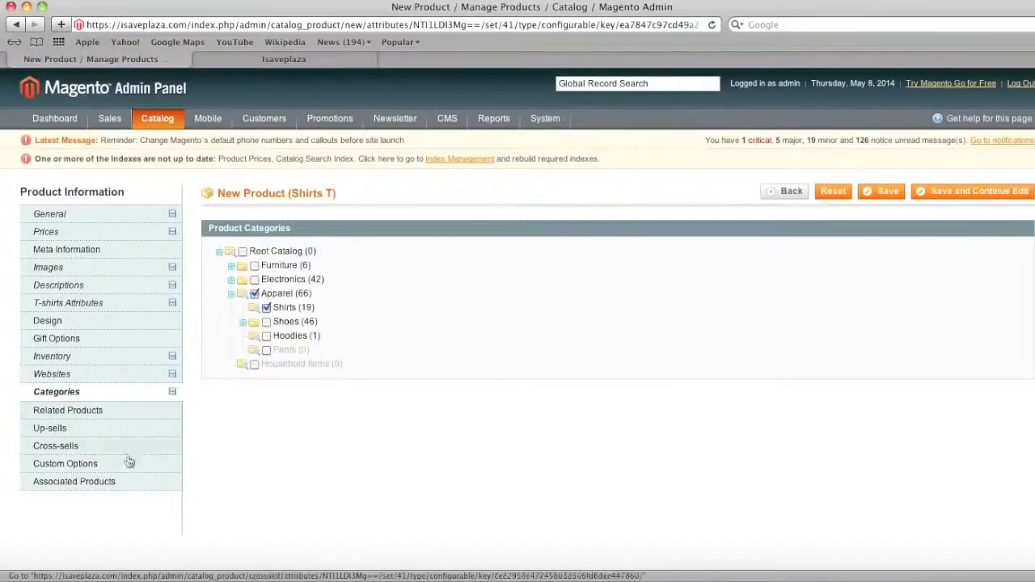
Filter the list of products that can be associated by the name "tee".
click(127, 483)
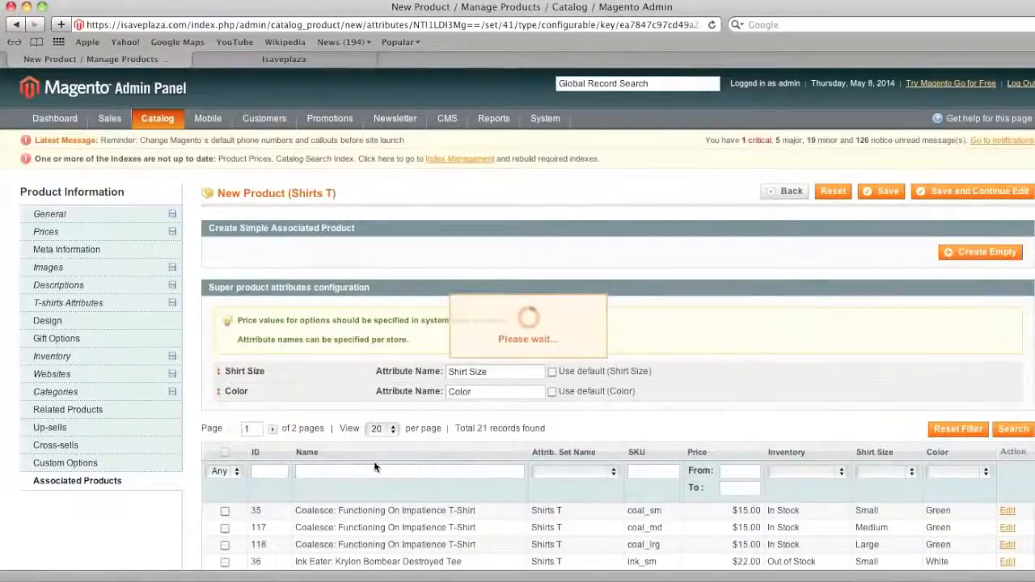
click(692, 373)
text(tee)
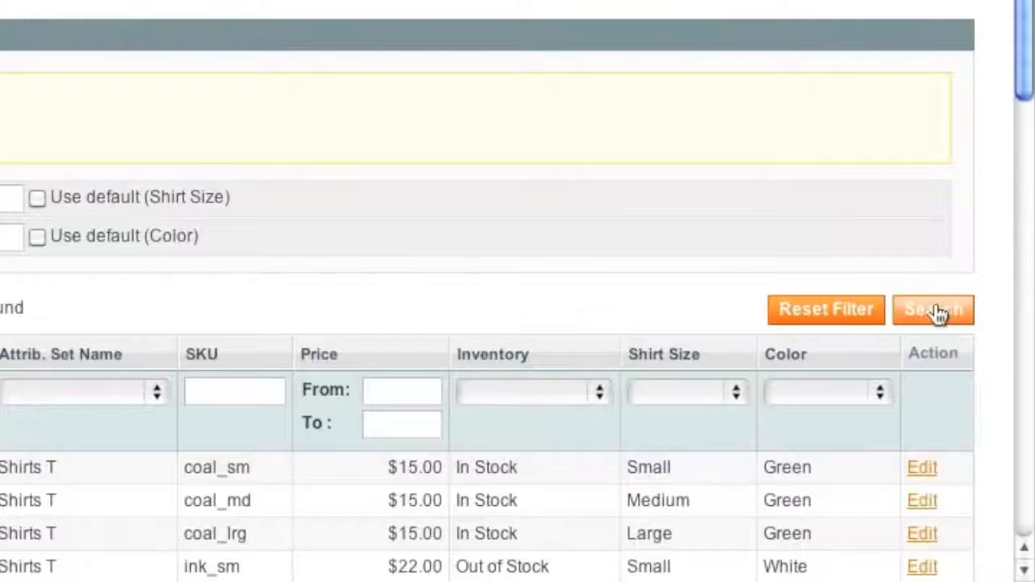
click(1014, 429)
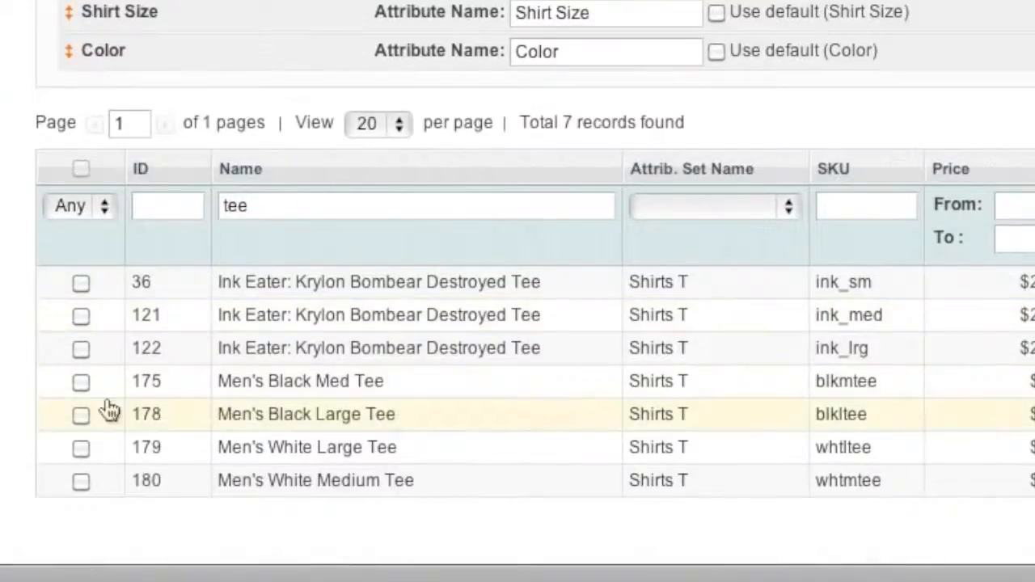
Associate the Men's Black Med, Black Large, White Large and White Medium Tee products with the configurable product.
click(82, 382)
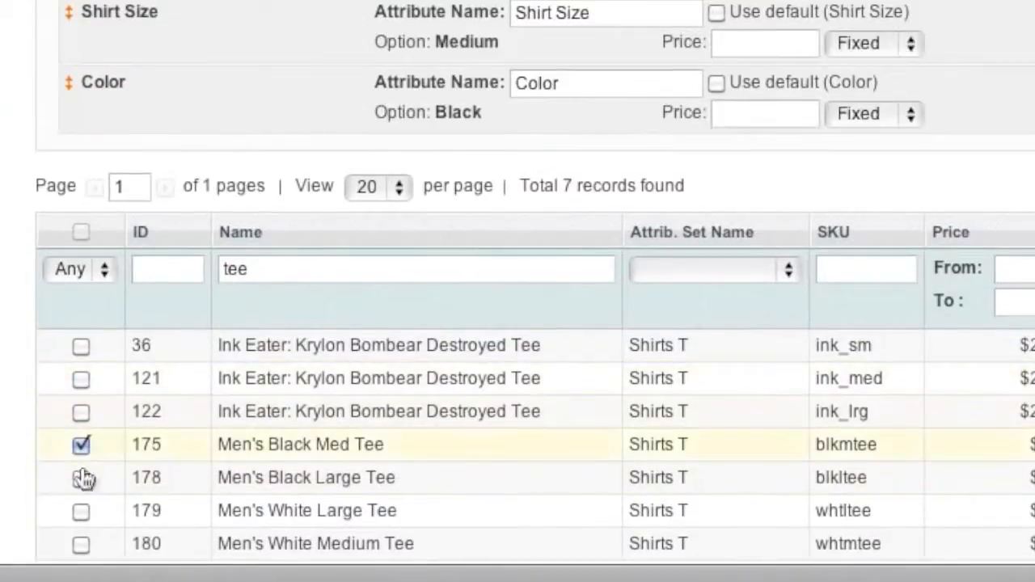
click(81, 480)
scroll(87, 543, down, 1)
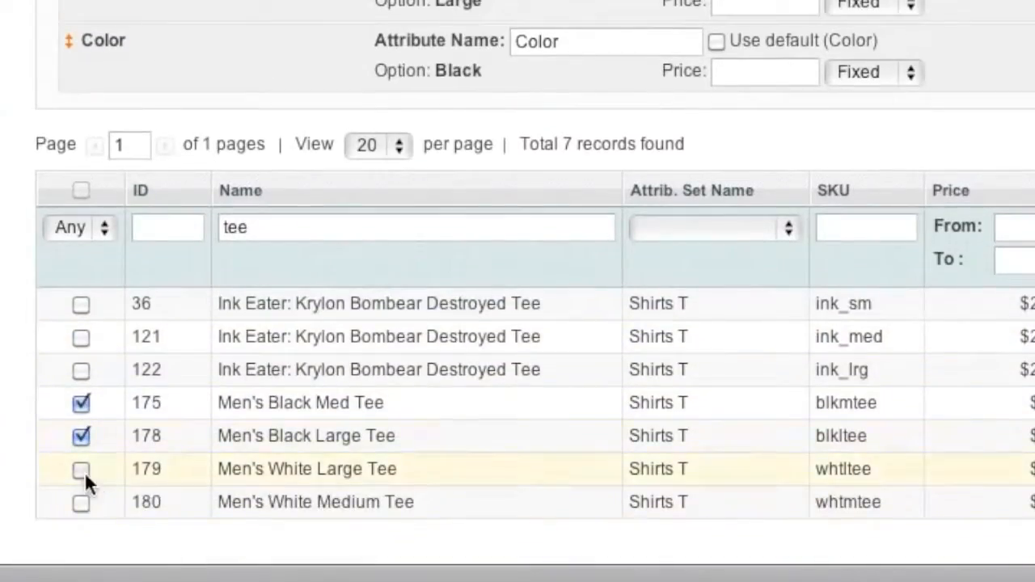
click(84, 472)
click(81, 533)
Review the price type choices for the Medium shirt size option, and save the configurable product.
scroll(265, 410, up, 5)
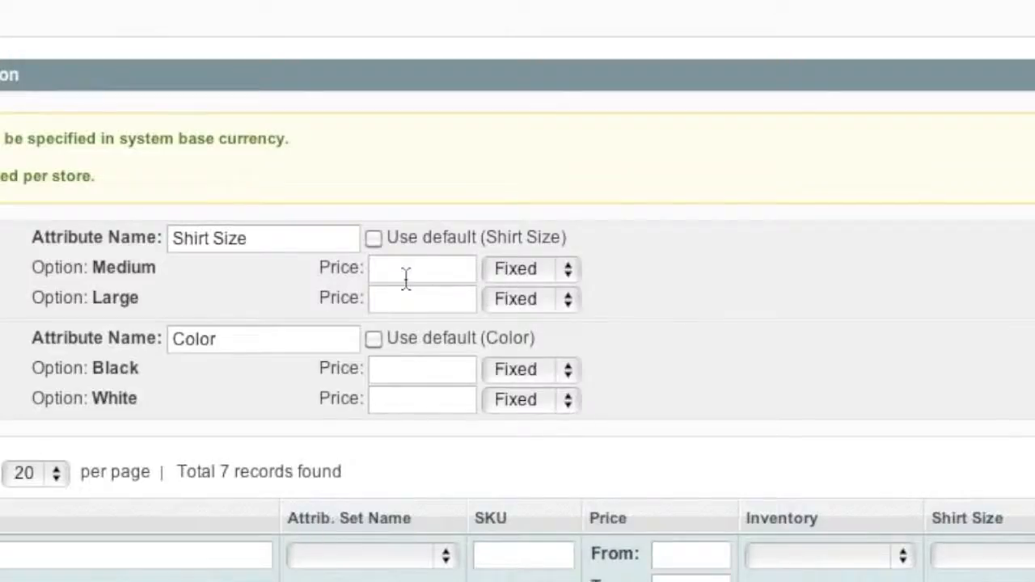
click(530, 270)
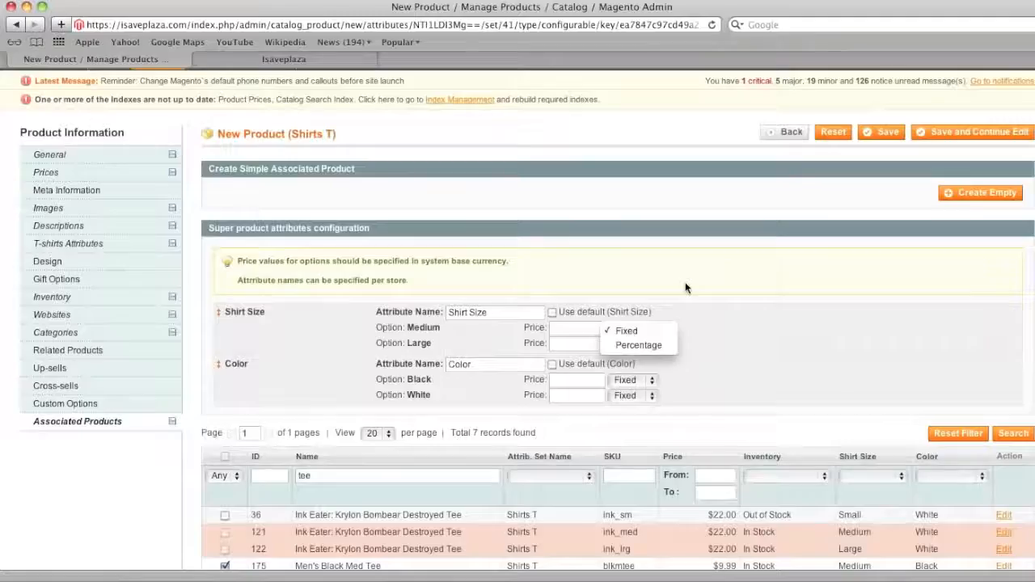
click(626, 187)
click(740, 110)
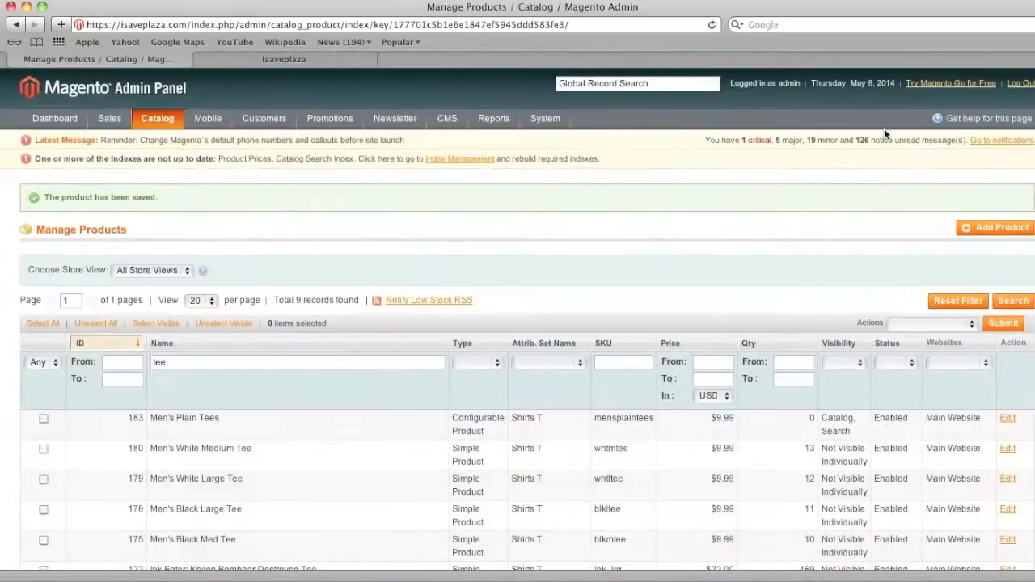
Switch to the Isaveplaza storefront and open the Men's Plain Tees product page from the Apparel Shirts category.
click(346, 59)
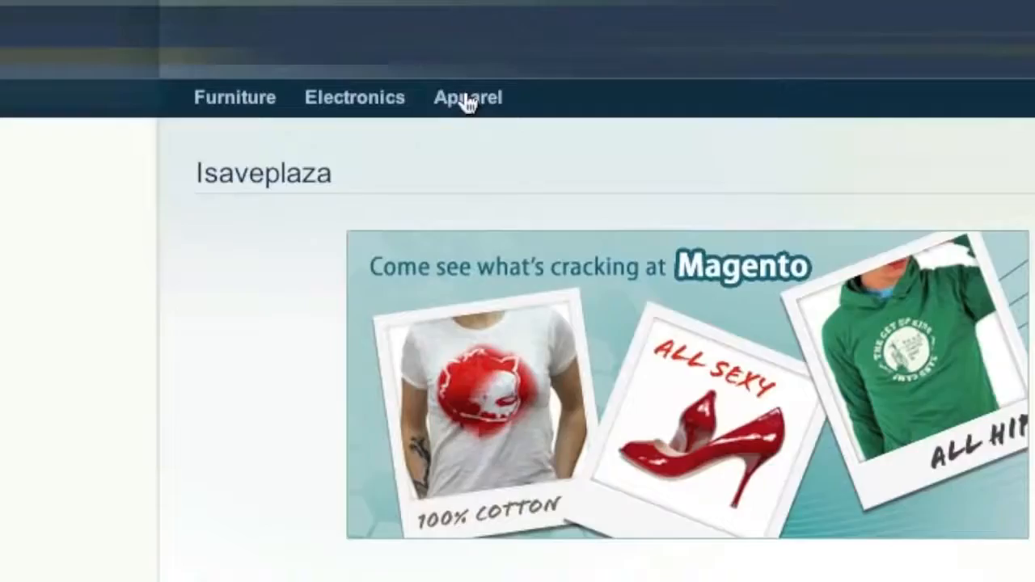
mouse_move(334, 168)
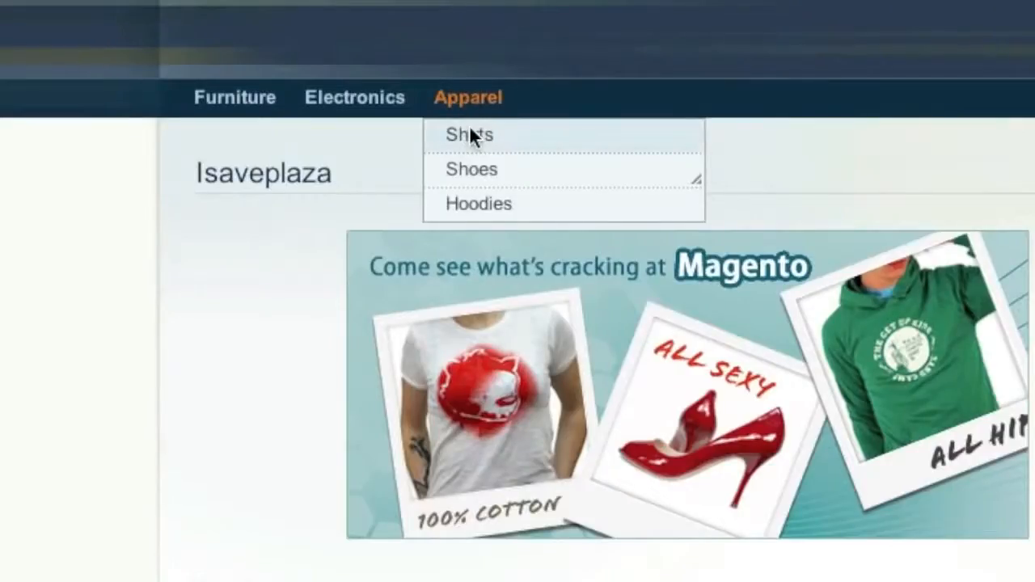
click(469, 129)
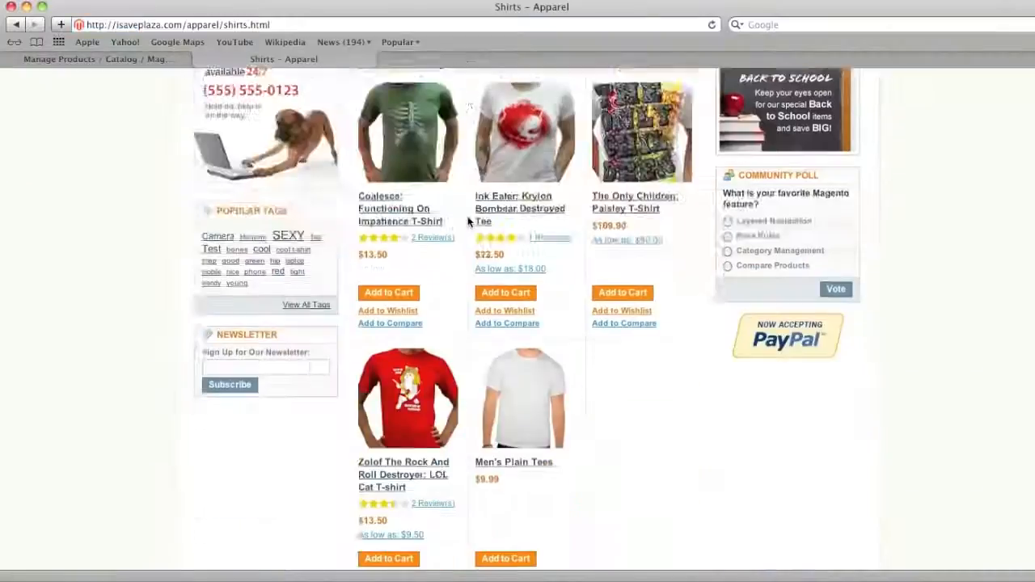
scroll(435, 199, down, 5)
click(474, 219)
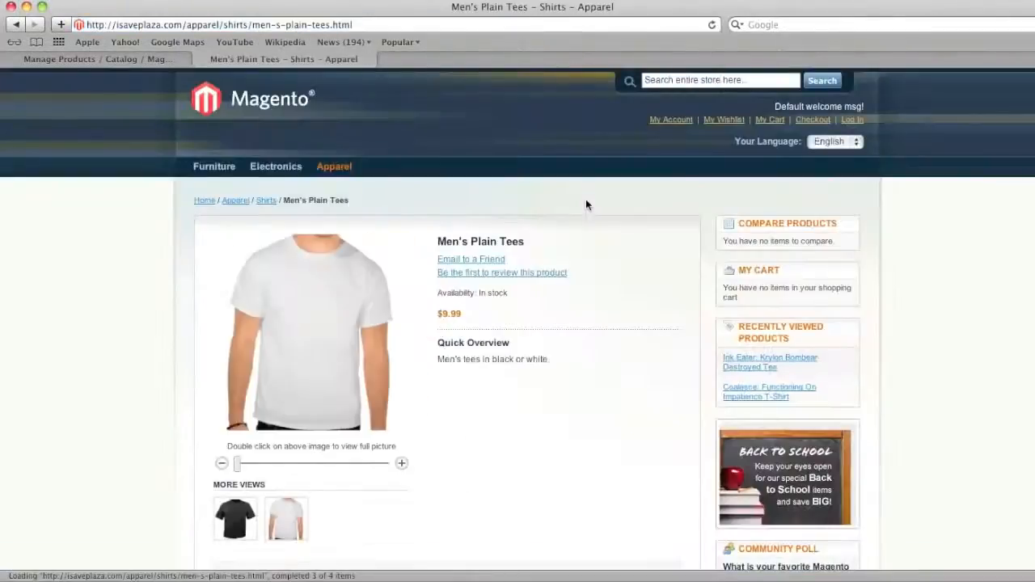
Choose Black as the color and Medium as the shirt size for Men's Plain Tees on the storefront.
scroll(586, 199, down, 3)
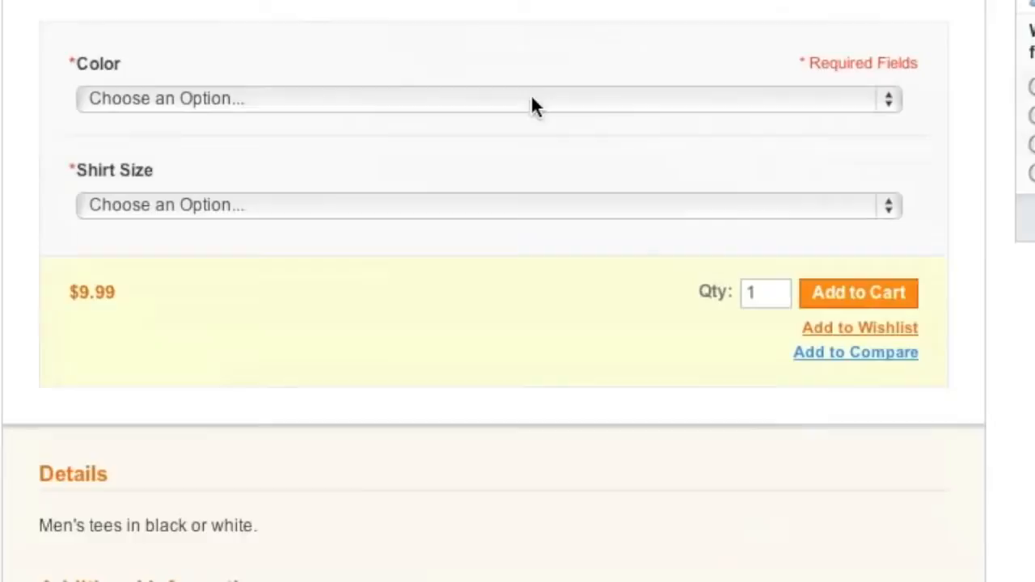
click(534, 105)
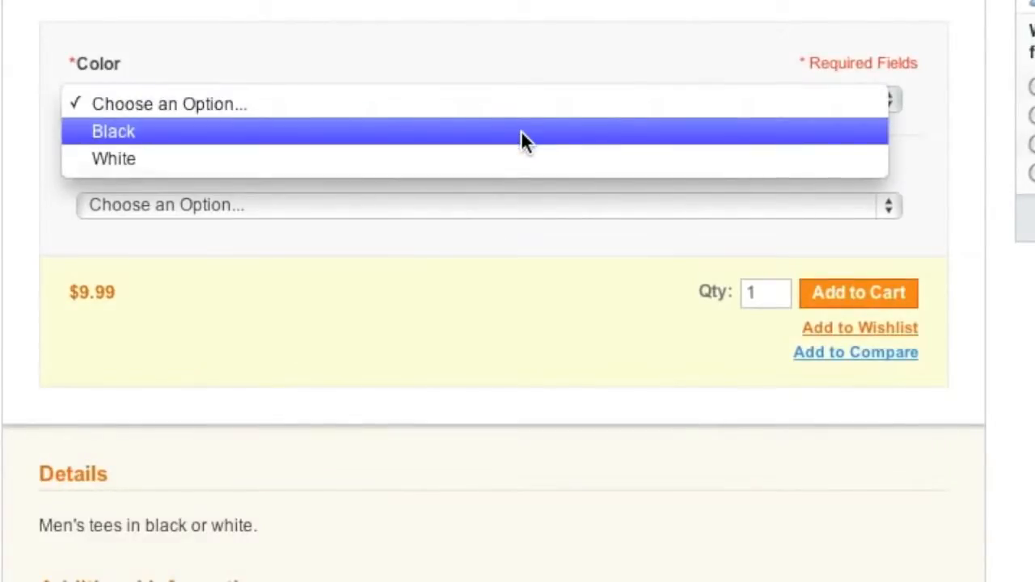
click(521, 131)
click(460, 208)
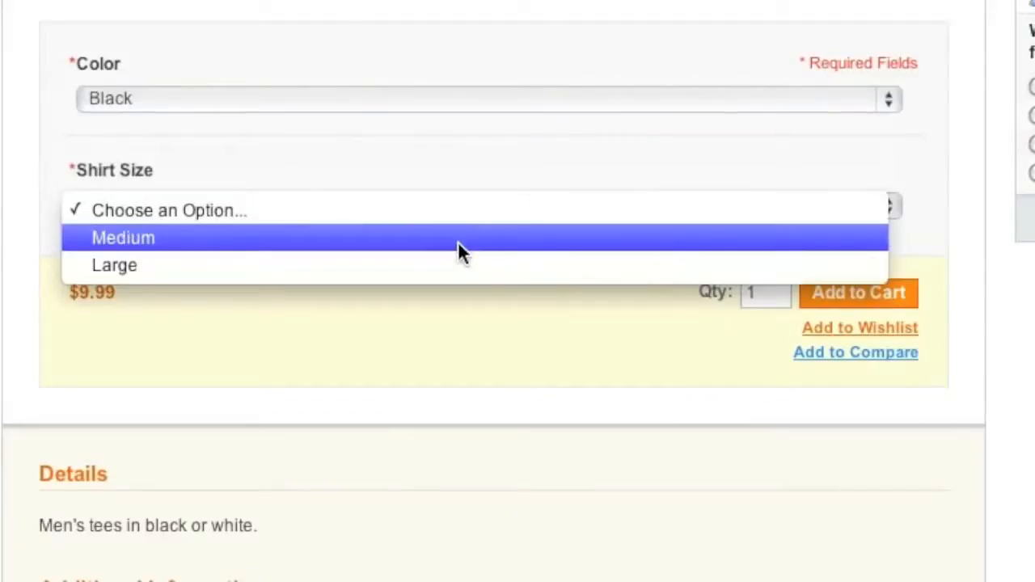
click(458, 241)
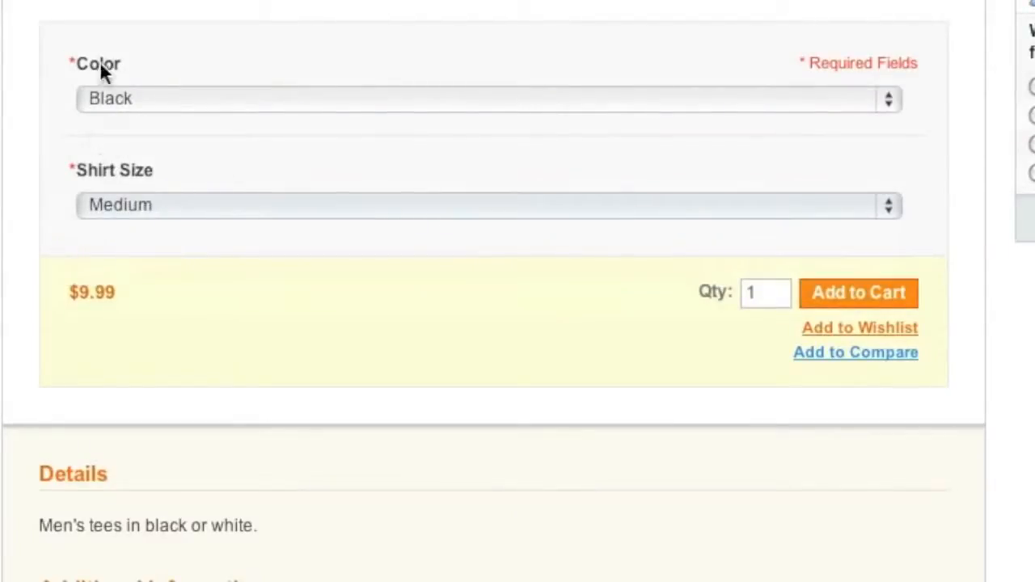